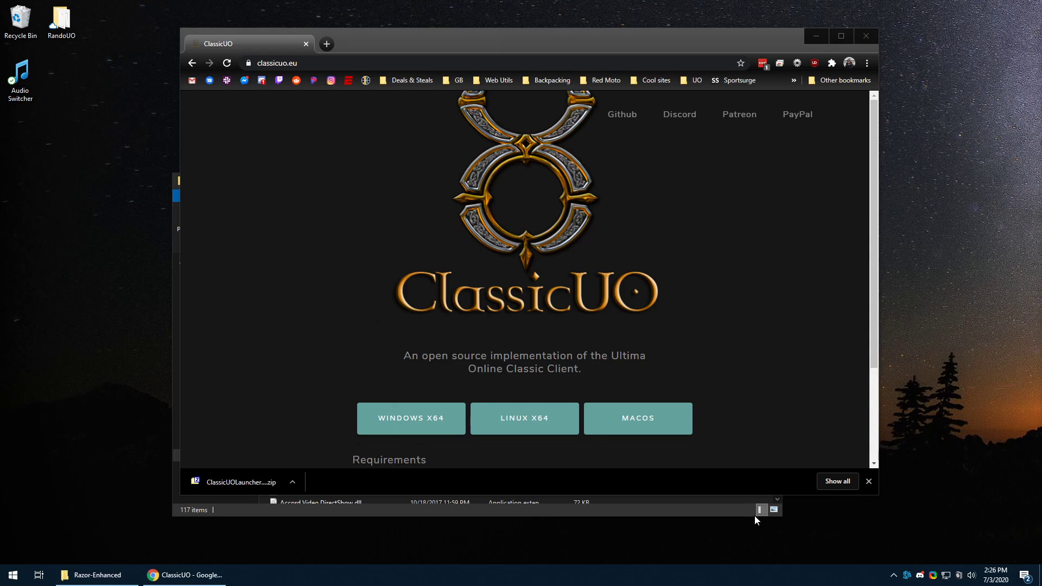
Open the Downloads folder in File Explorer and select ClassicUOLauncher-win-x64-release.zip.
left_click(326, 64)
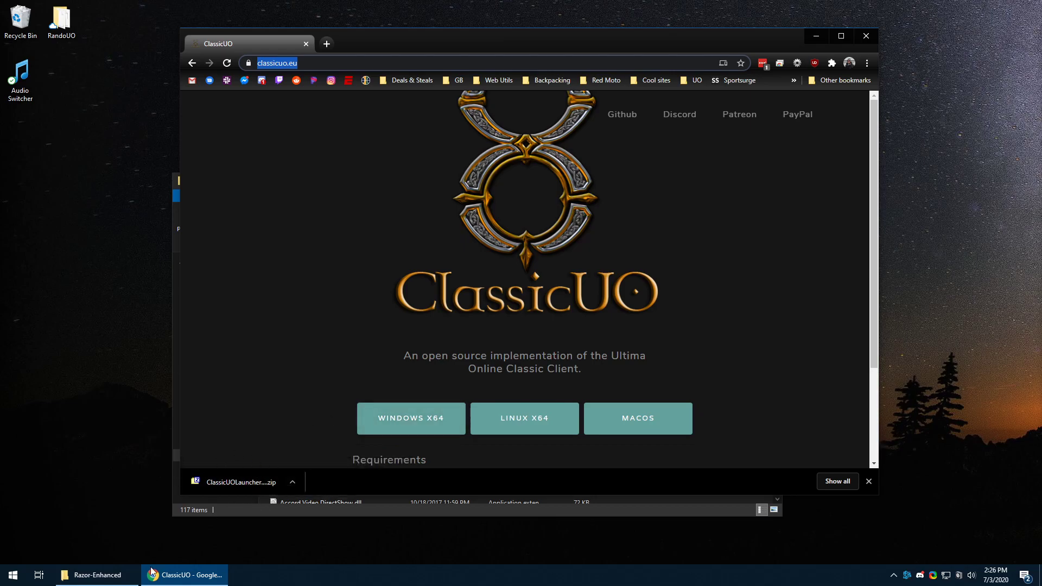
right_click(70, 570)
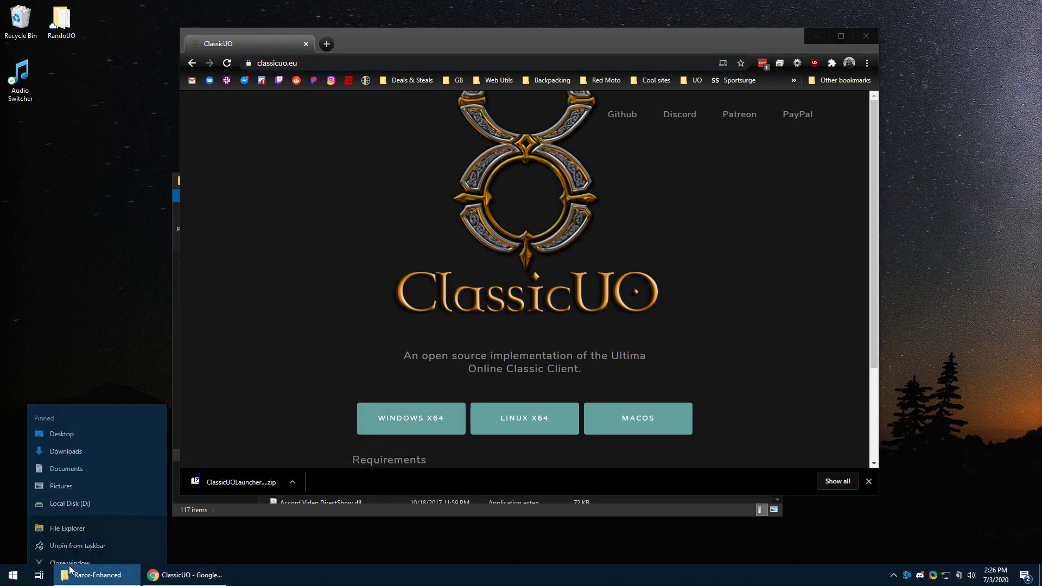
left_click(61, 442)
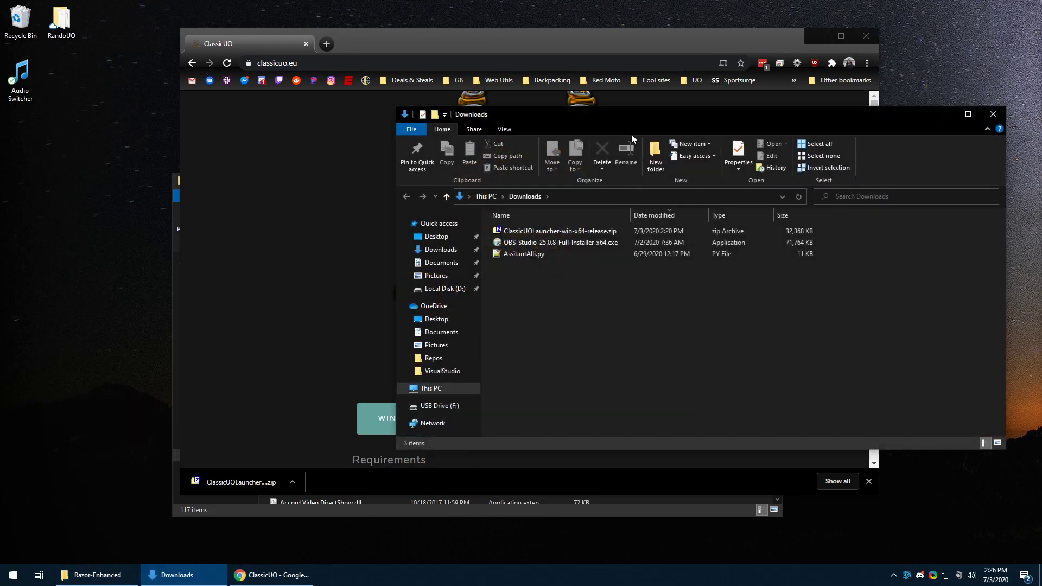
left_click_drag(632, 136, 306, 156)
left_click(226, 255)
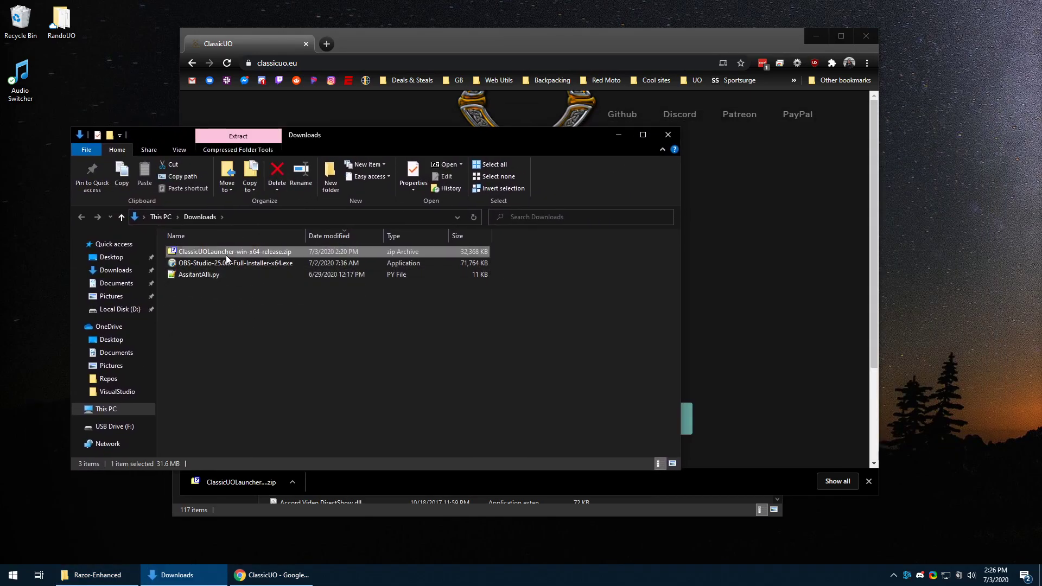
Open ClassicUOLauncher-win-x64-release.zip with Windows Explorer instead of 7-Zip.
double_click(213, 253)
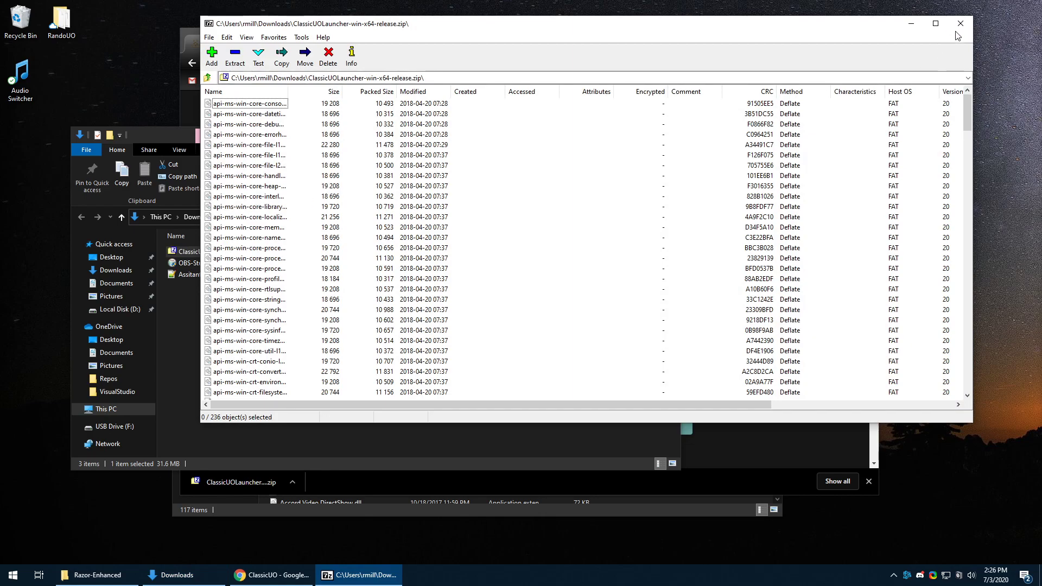
left_click(962, 22)
right_click(262, 252)
mouse_move(314, 345)
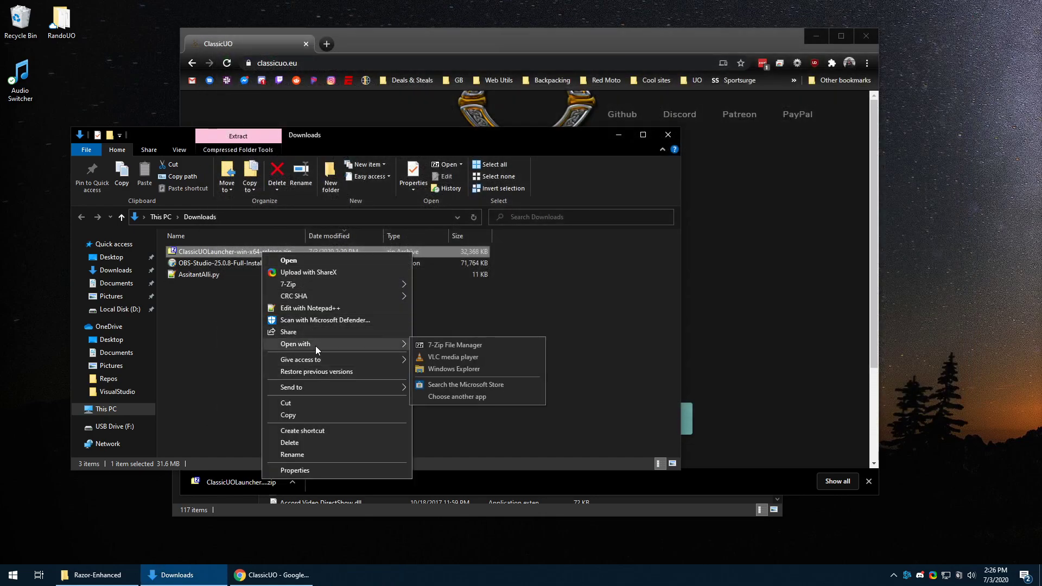
left_click(499, 369)
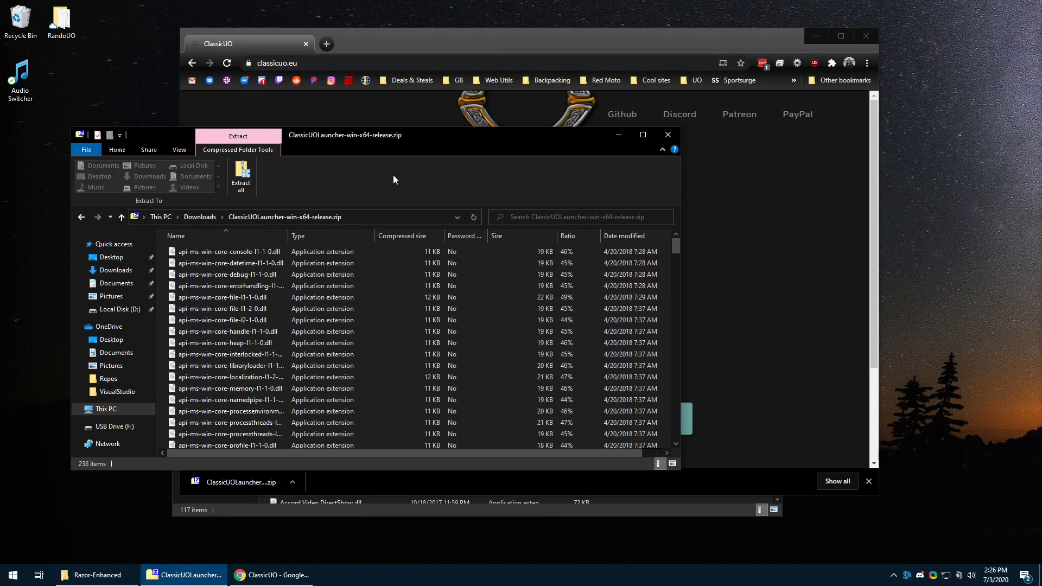
Browse the Razor-Enhanced File Explorer window to D:\Program Files\ClassicUO Launcher and shift it clear of the zip window.
left_click(353, 492)
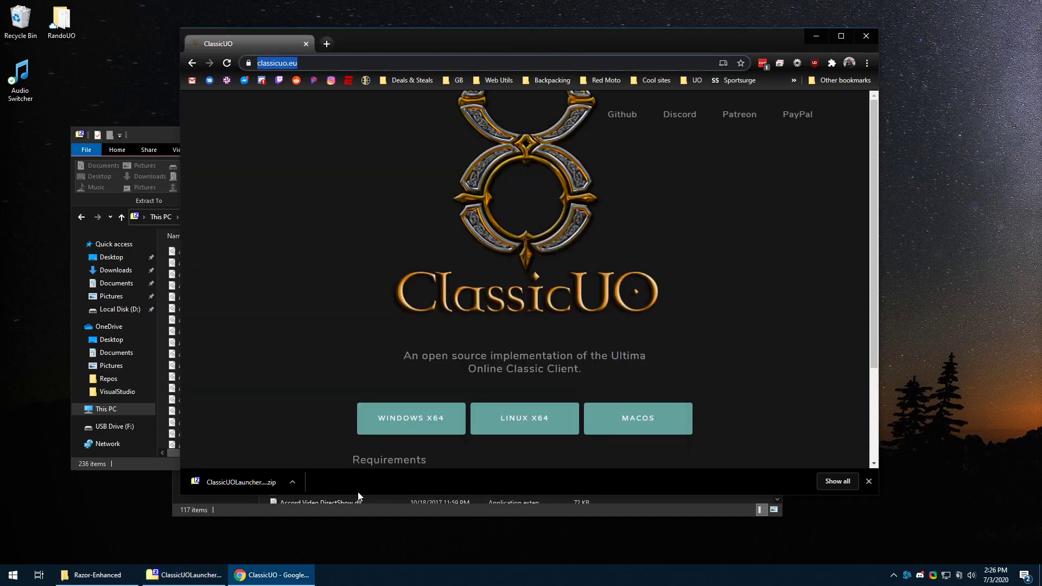
left_click(97, 575)
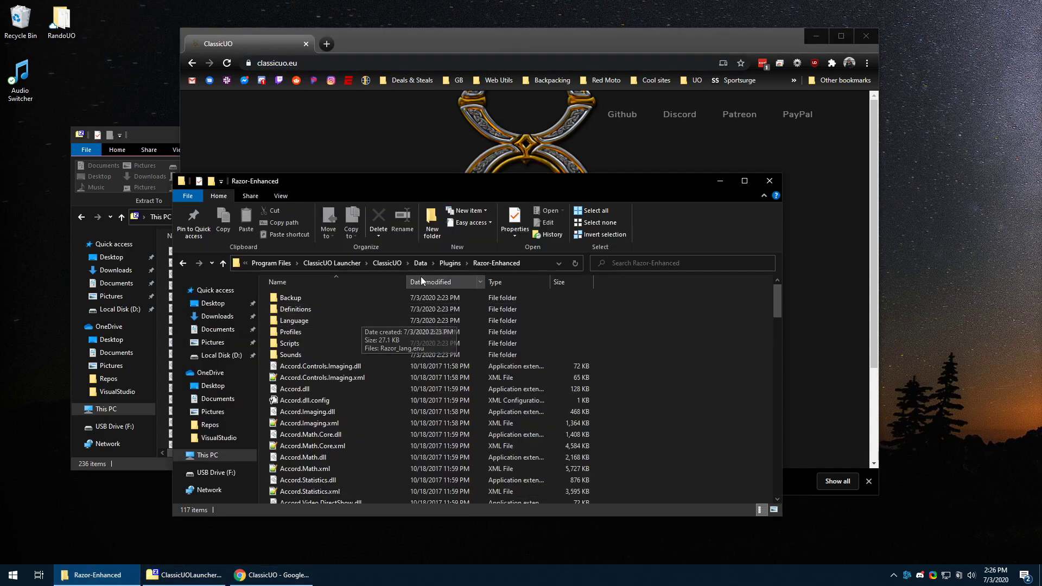
left_click(265, 266)
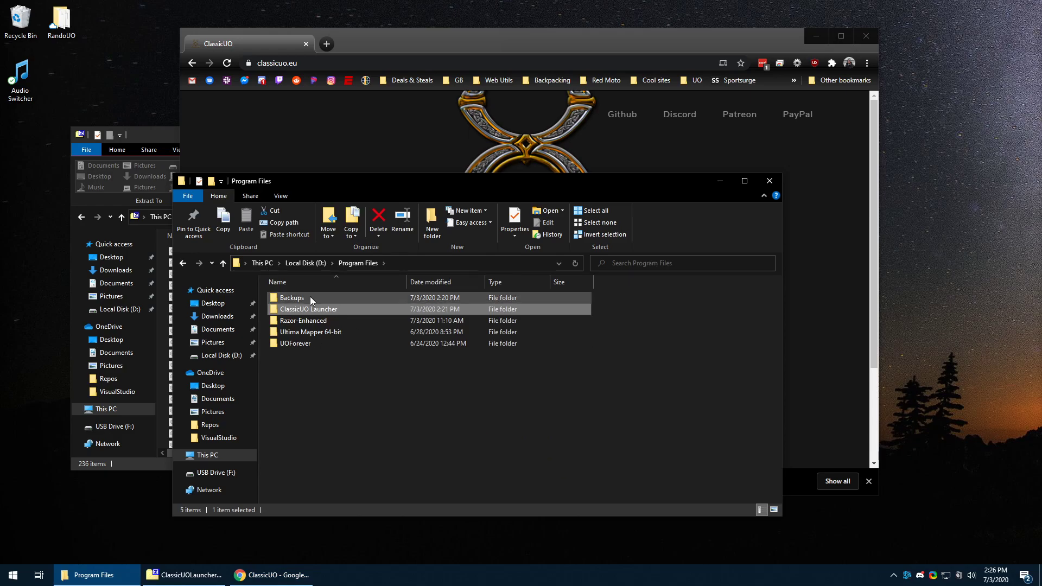
left_click(421, 263)
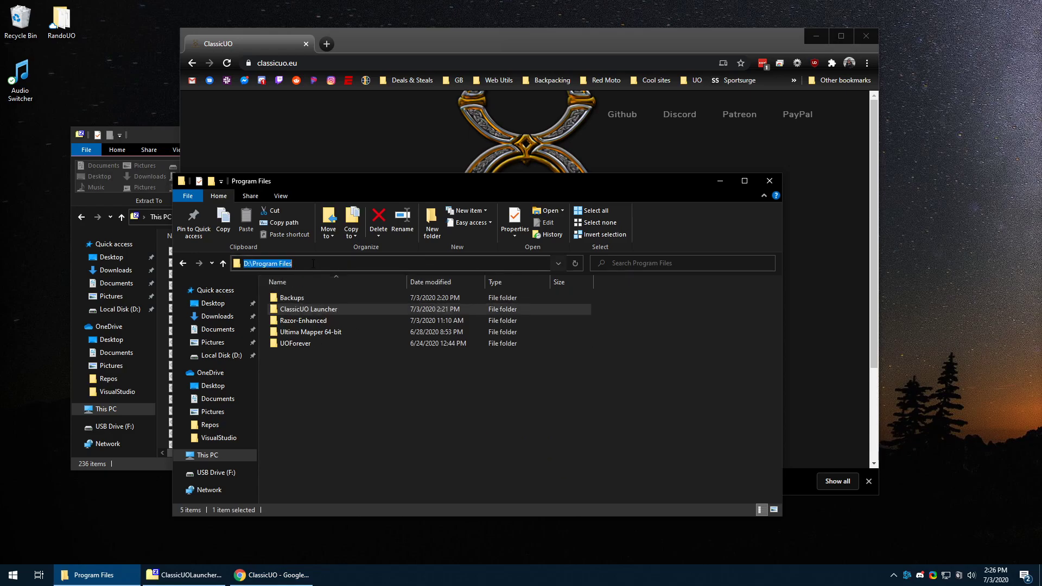
right_click(335, 388)
mouse_move(406, 530)
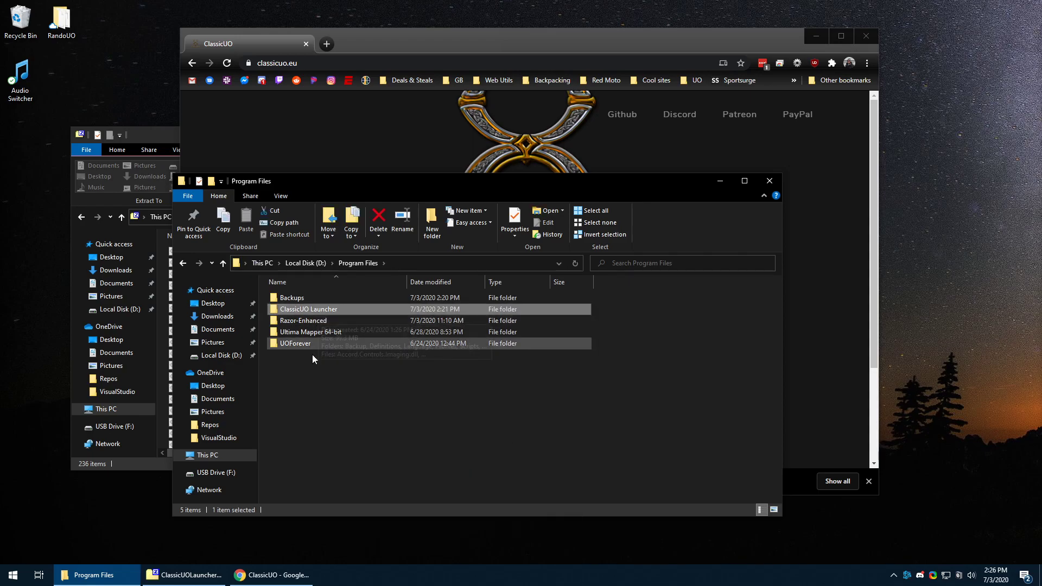
left_click(303, 310)
double_click(303, 310)
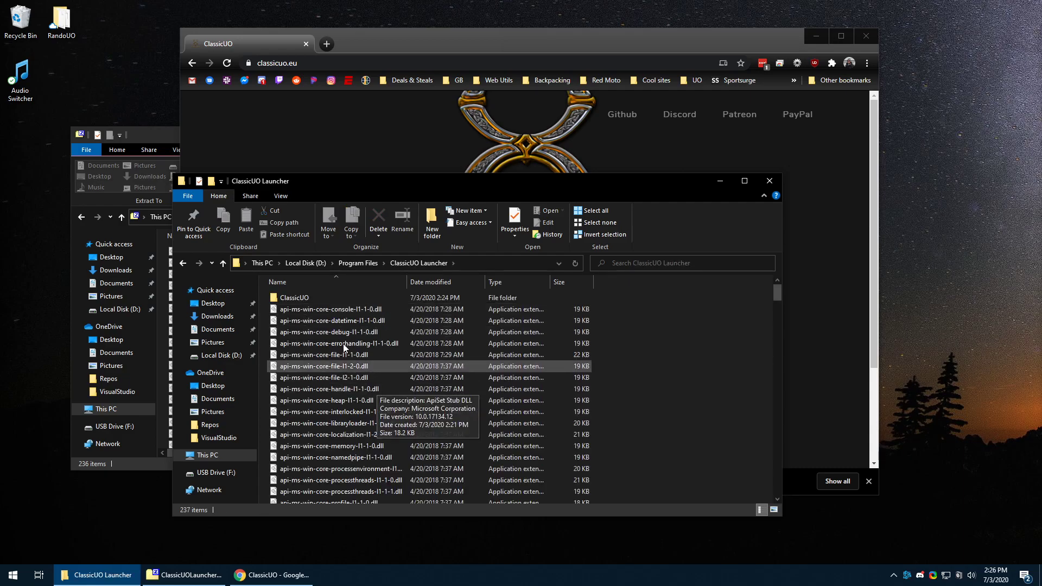
left_click_drag(337, 178, 432, 169)
Select all files in the ClassicUOLauncher zip window and return to the ClassicUO Launcher folder window.
left_click(174, 272)
key("ctrl+a")
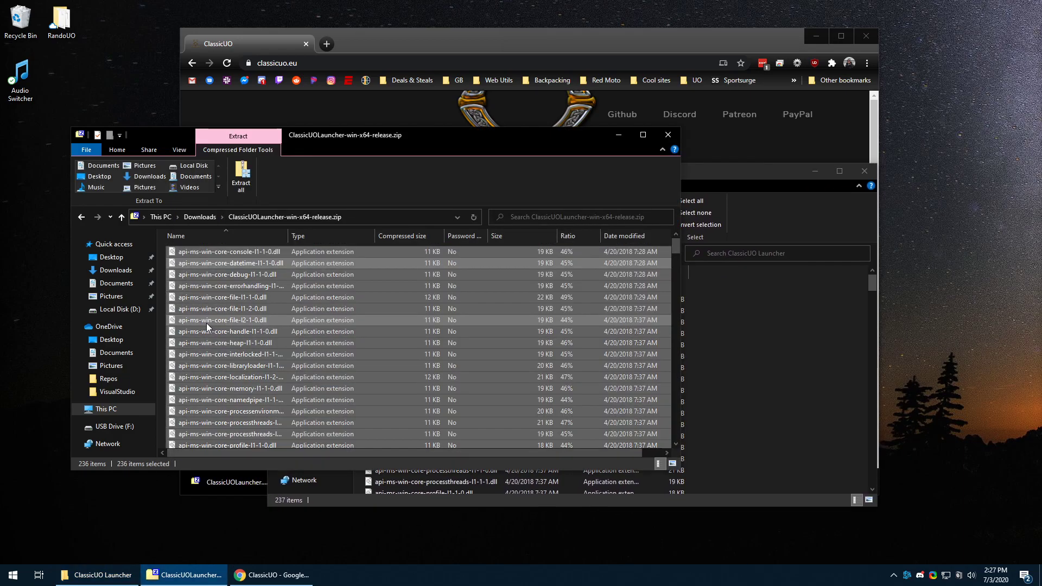
left_click(812, 415)
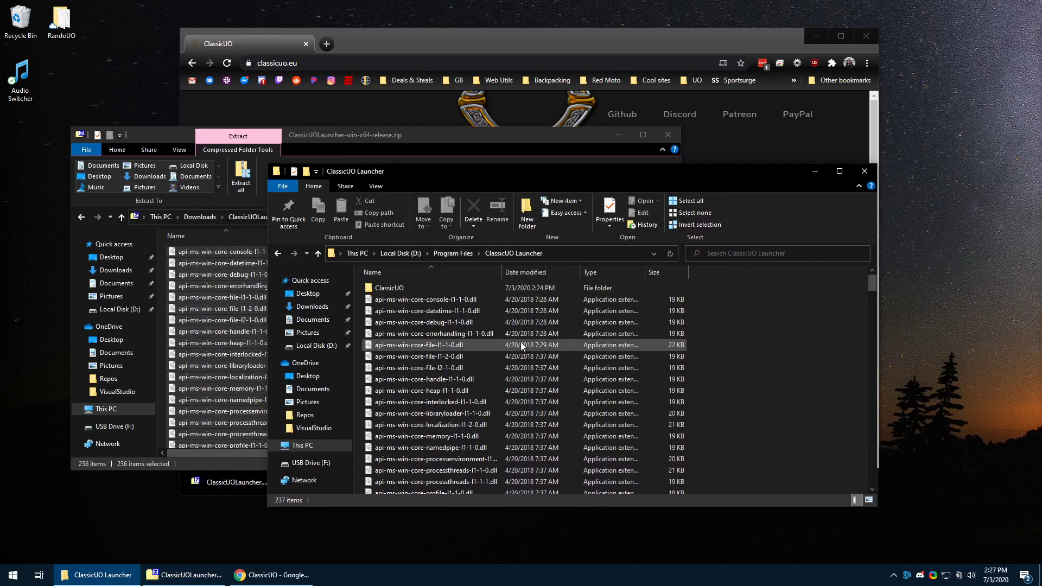
Run ClassicUOLauncher.exe from the ClassicUO Launcher folder and check for updates in the launcher.
mouse_move(874, 295)
left_mouse_down()
mouse_move(883, 467)
mouse_move(871, 282)
left_mouse_up()
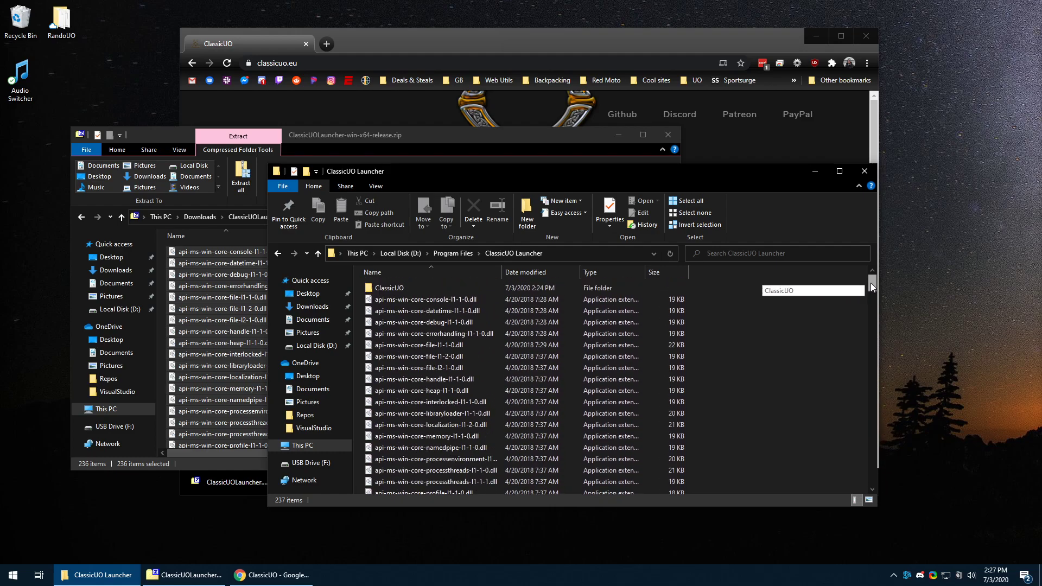
left_click(429, 379)
scroll(464, 393, "down", 13)
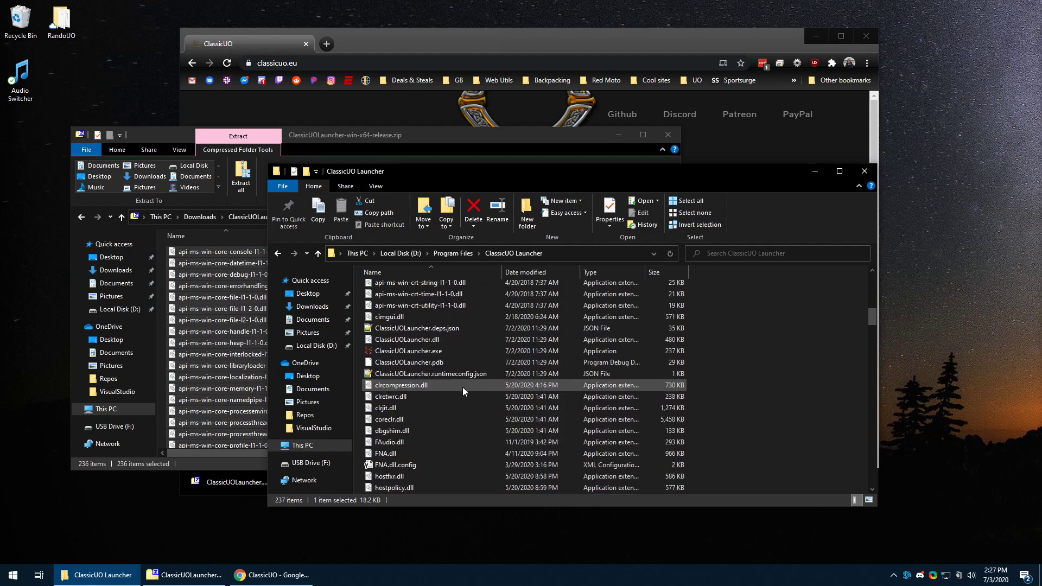
left_click(398, 351)
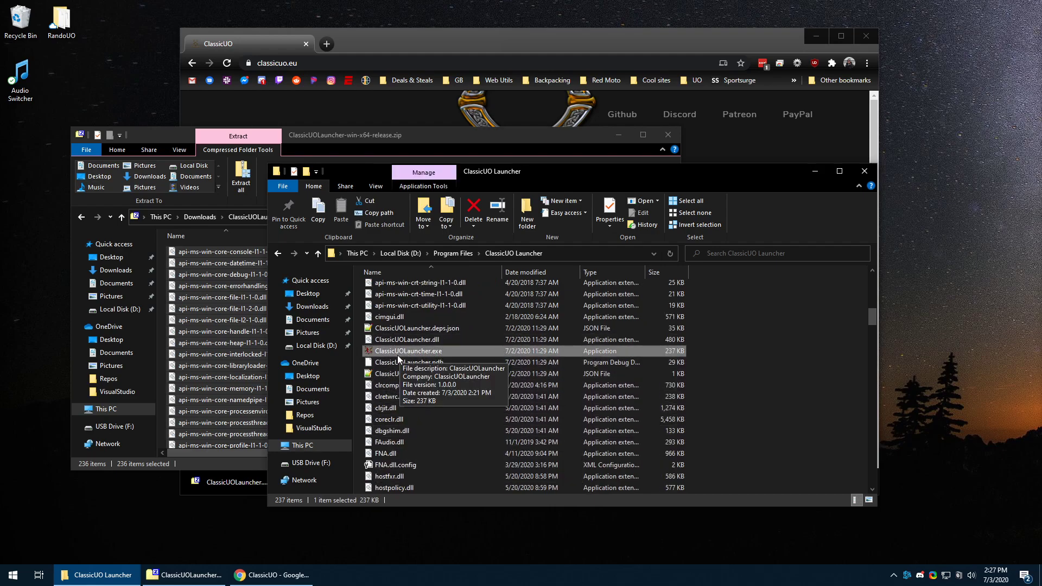
right_click(395, 353)
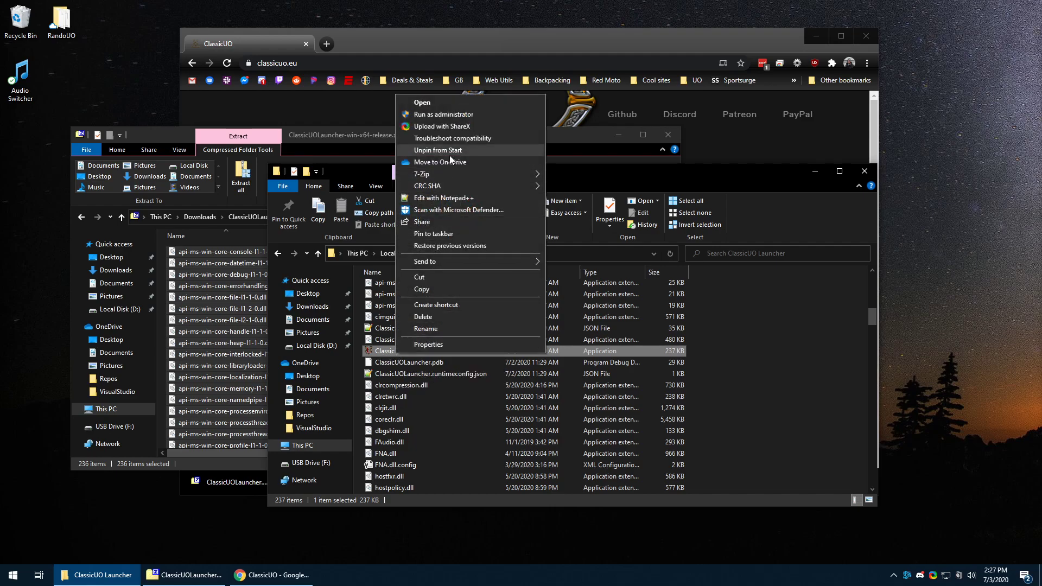
key("super")
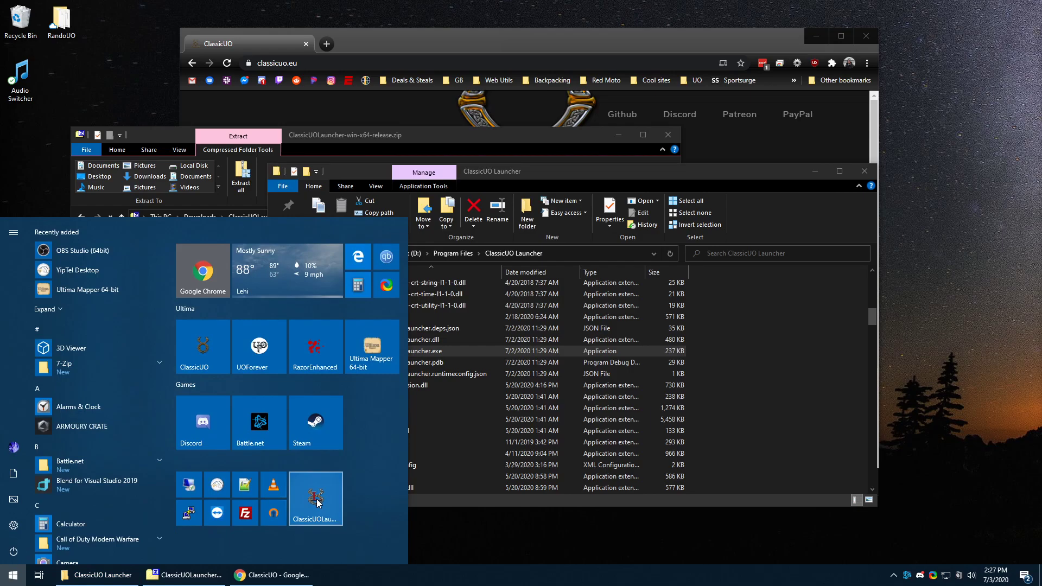
left_click(457, 351)
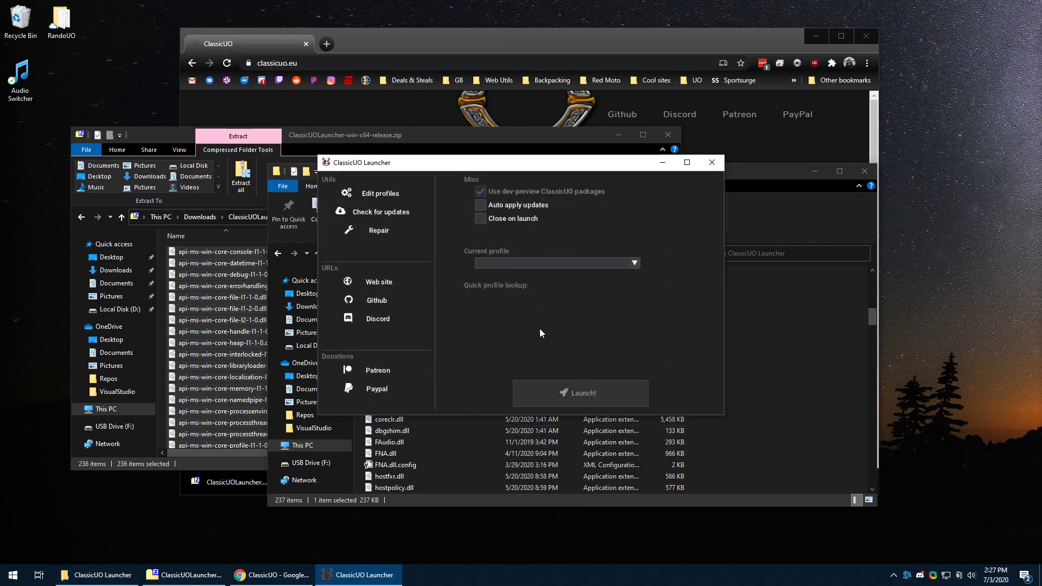
left_click(373, 212)
Return to the ClassicUO Launcher folder and open the Data folder inside its ClassicUO subfolder.
left_click(806, 377)
scroll(466, 375, "up", 12)
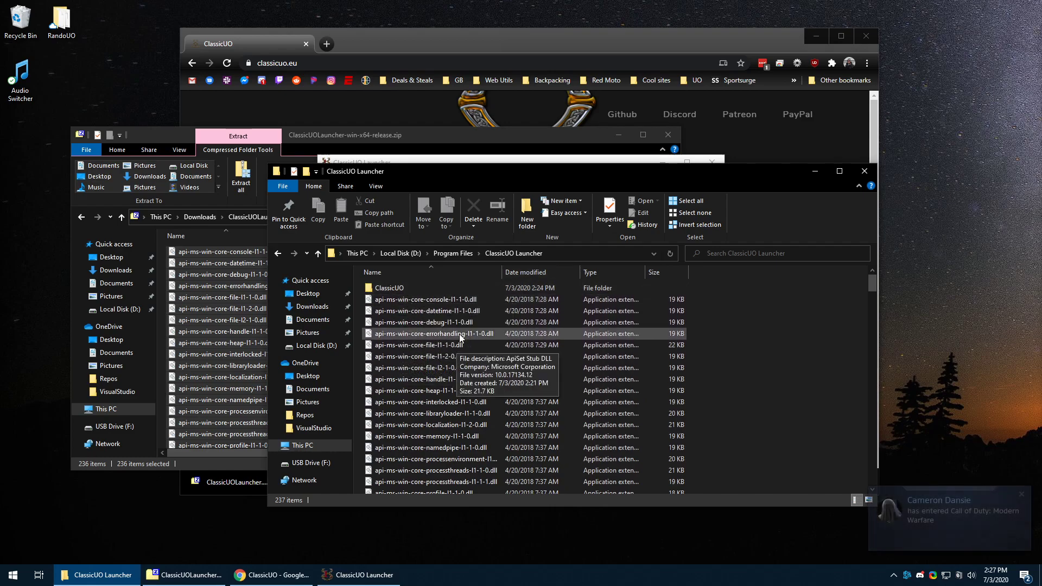
double_click(412, 288)
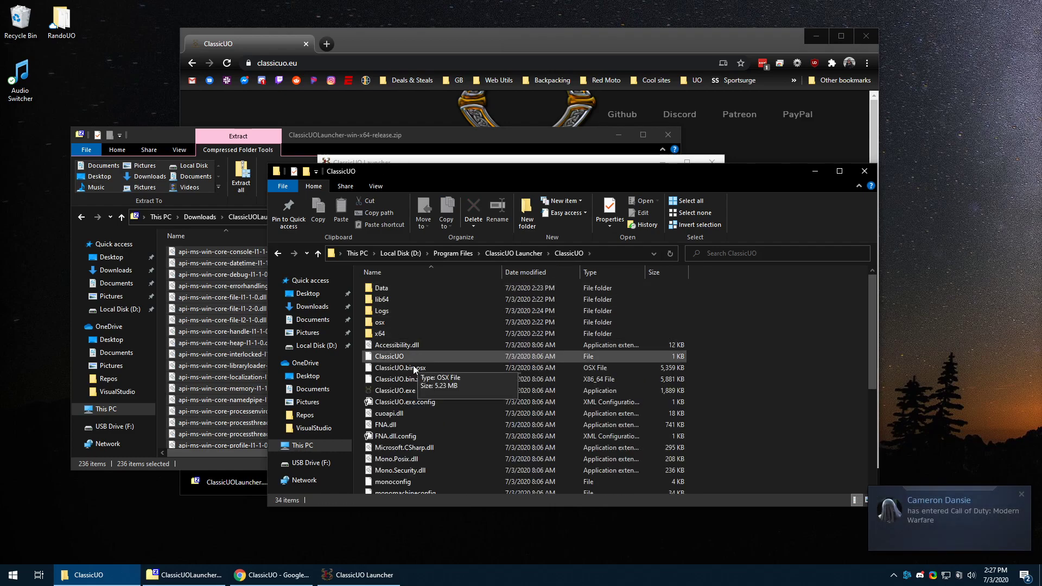
left_click(390, 291)
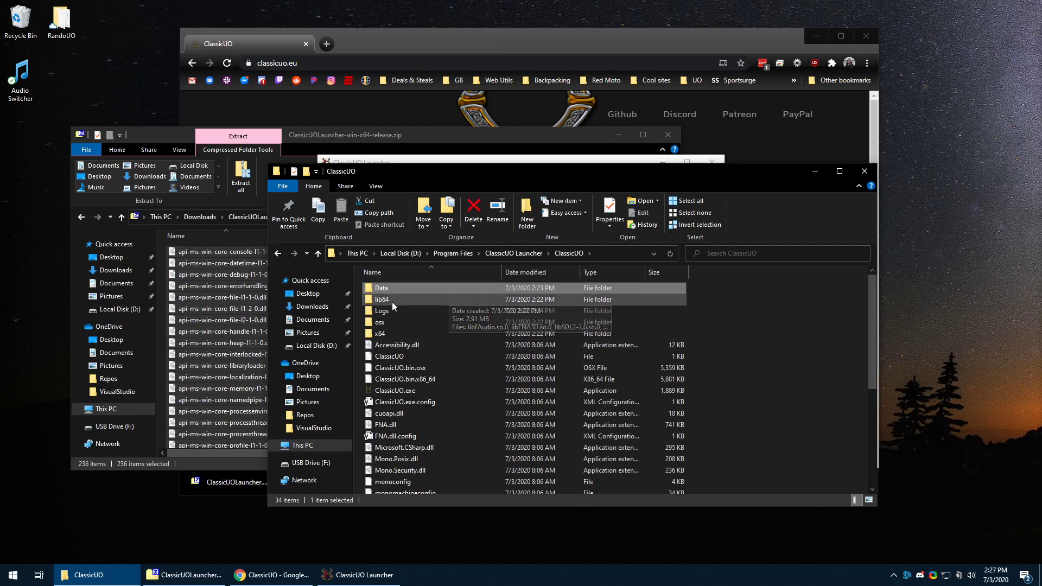
mouse_move(433, 318)
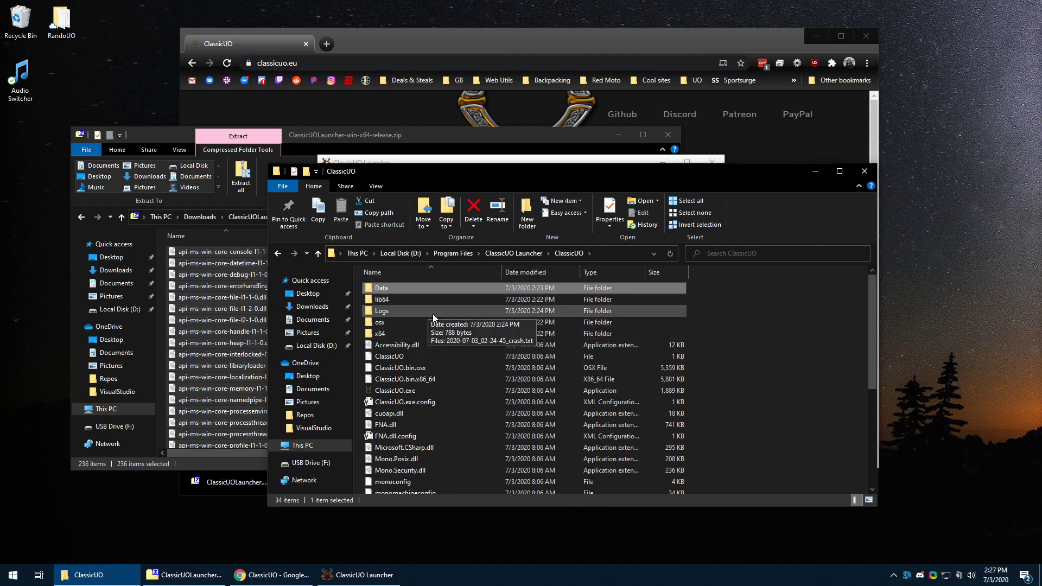
double_click(401, 288)
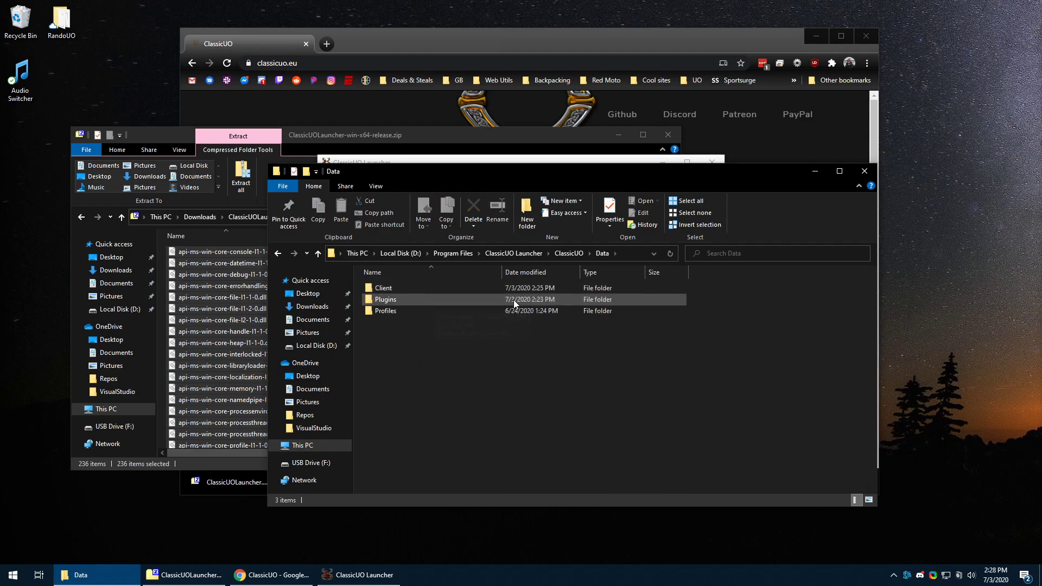
Browse the zip's File Explorer window to D:\Program Files\UOForever\UO\ClassicUO\Data.
left_click(167, 134)
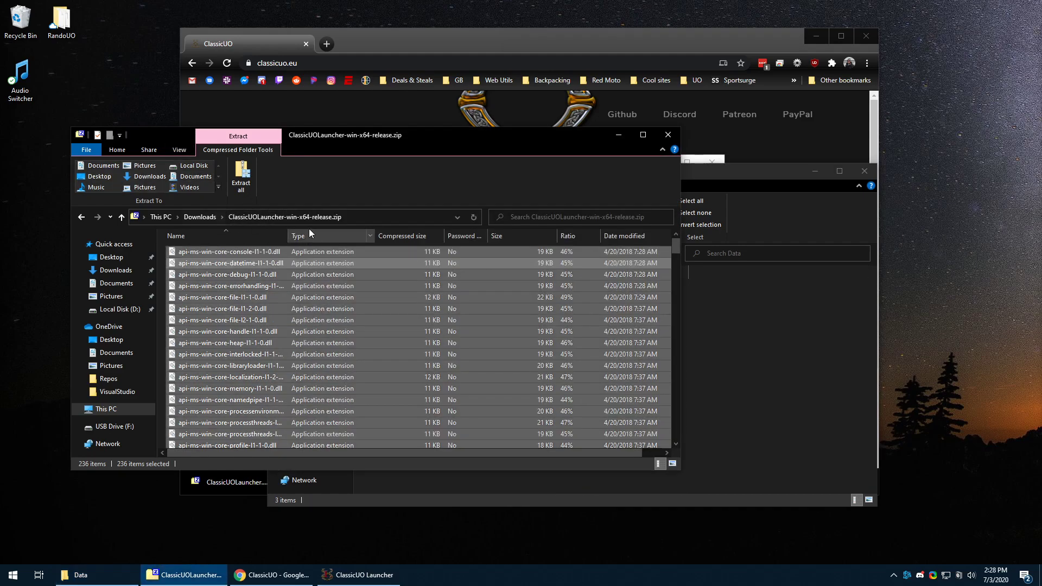
left_click(120, 310)
double_click(184, 252)
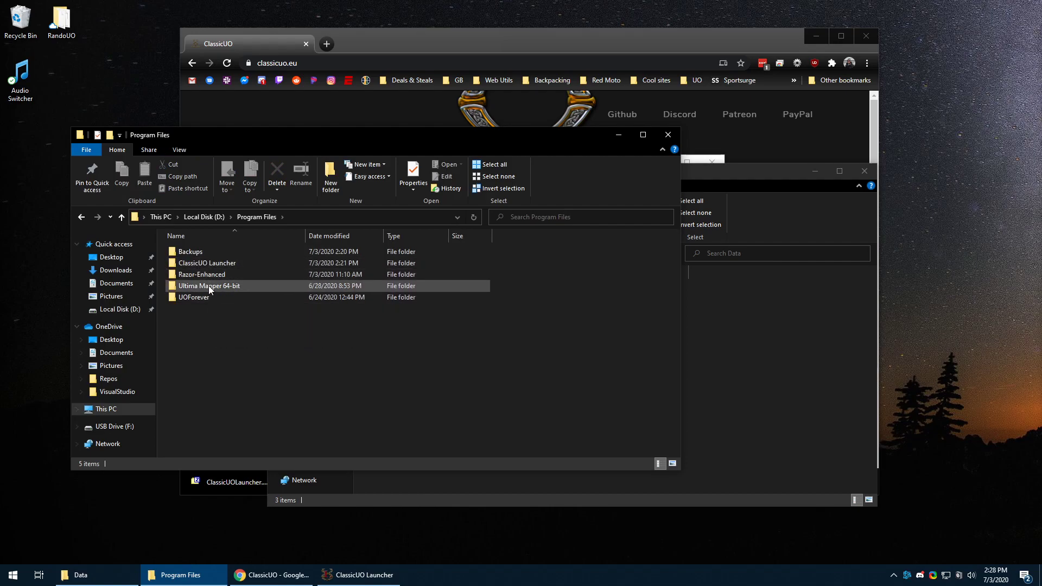
double_click(202, 295)
double_click(206, 272)
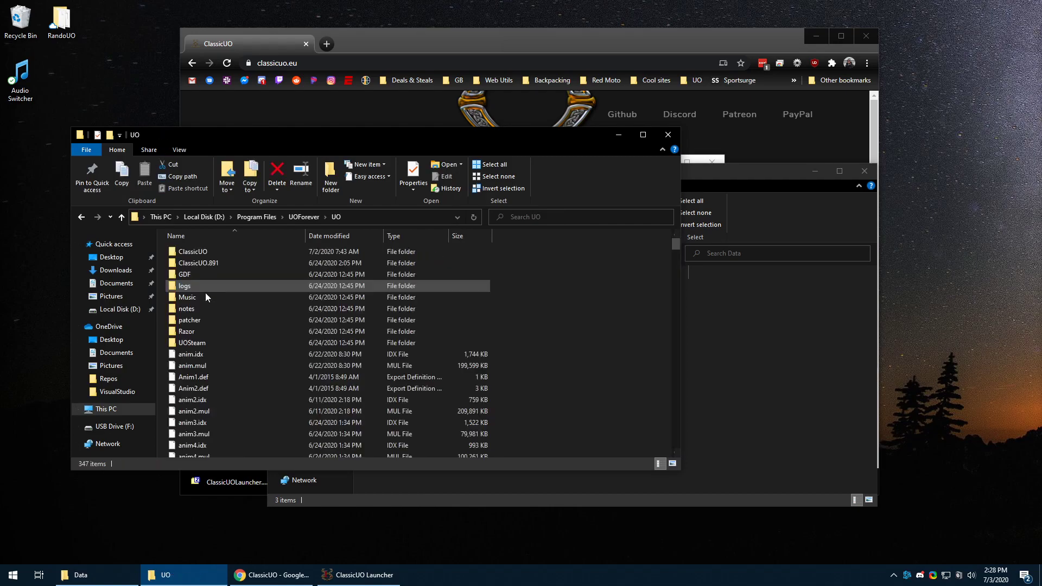
double_click(192, 253)
double_click(195, 252)
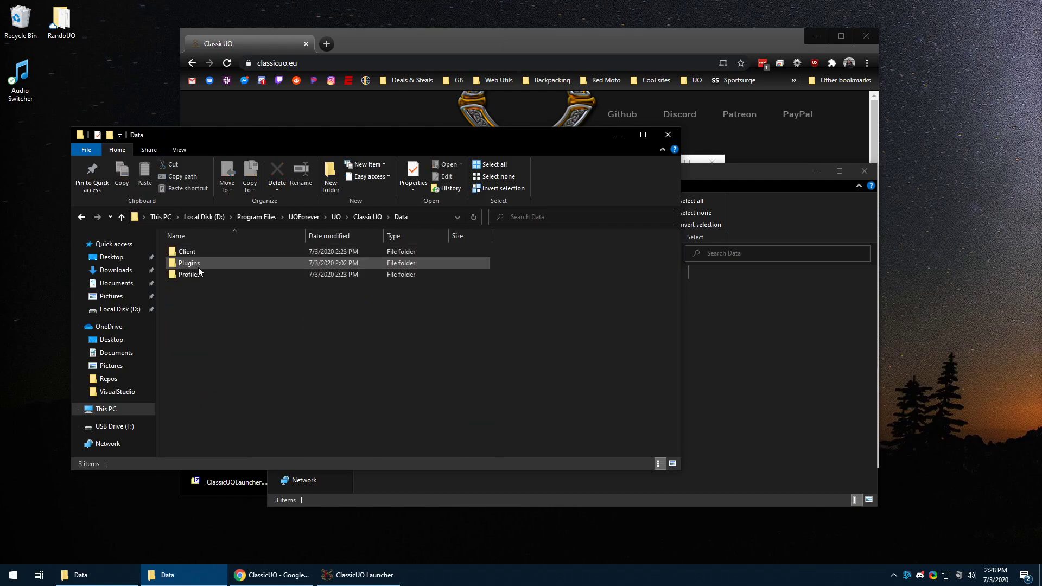
Try to copy the Profiles folder from the UOForever Data folder into the ClassicUO Launcher's Data folder.
left_click_drag(186, 275, 735, 366)
left_click(798, 404)
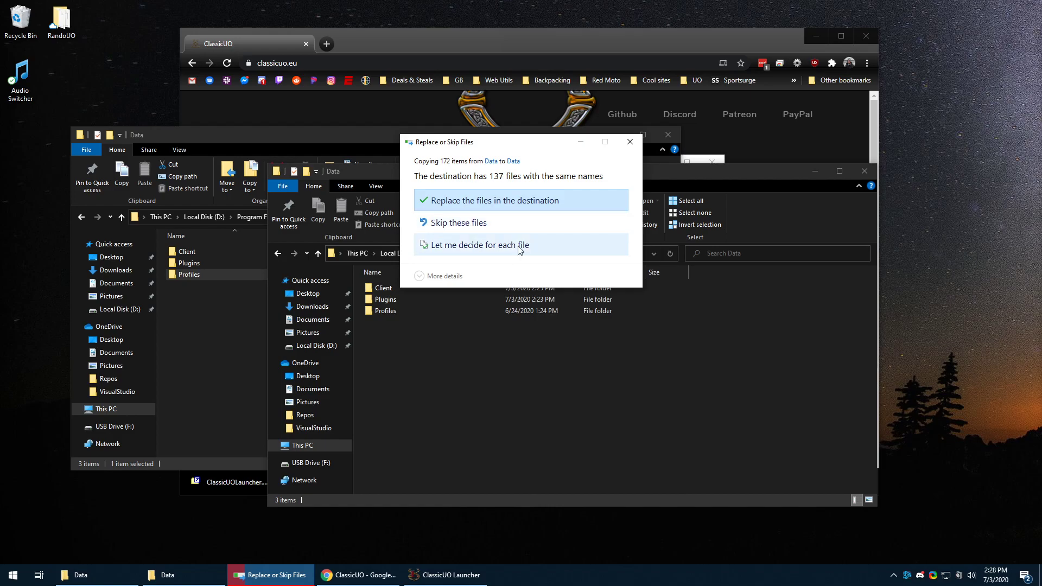
left_click(630, 142)
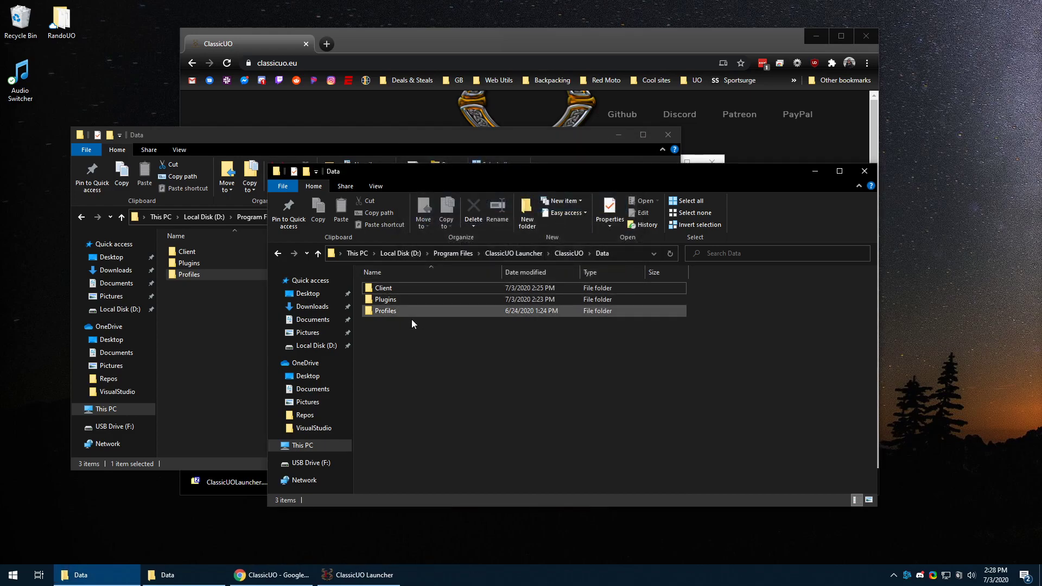
Look inside the Client folder of the UOForever Data folder and that of the ClassicUO Launcher's Data folder.
double_click(203, 249)
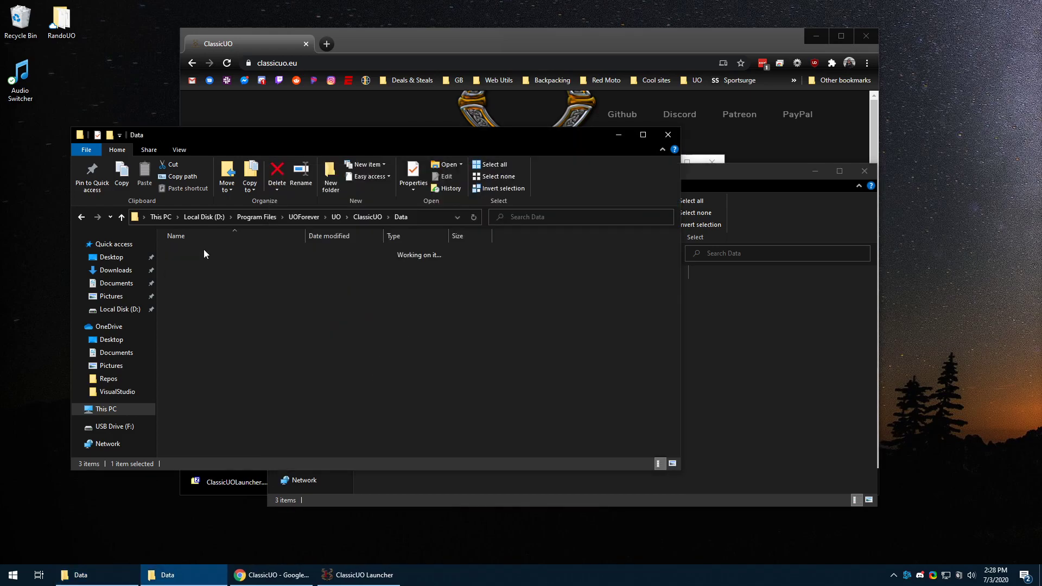
key("alt+Left")
left_click(591, 334)
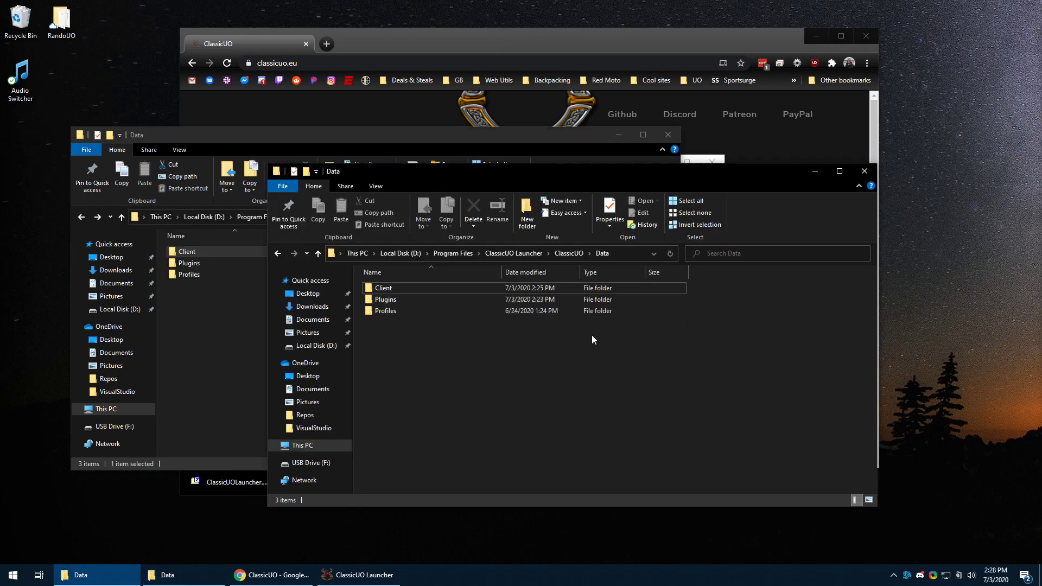
double_click(384, 290)
key("alt+Left")
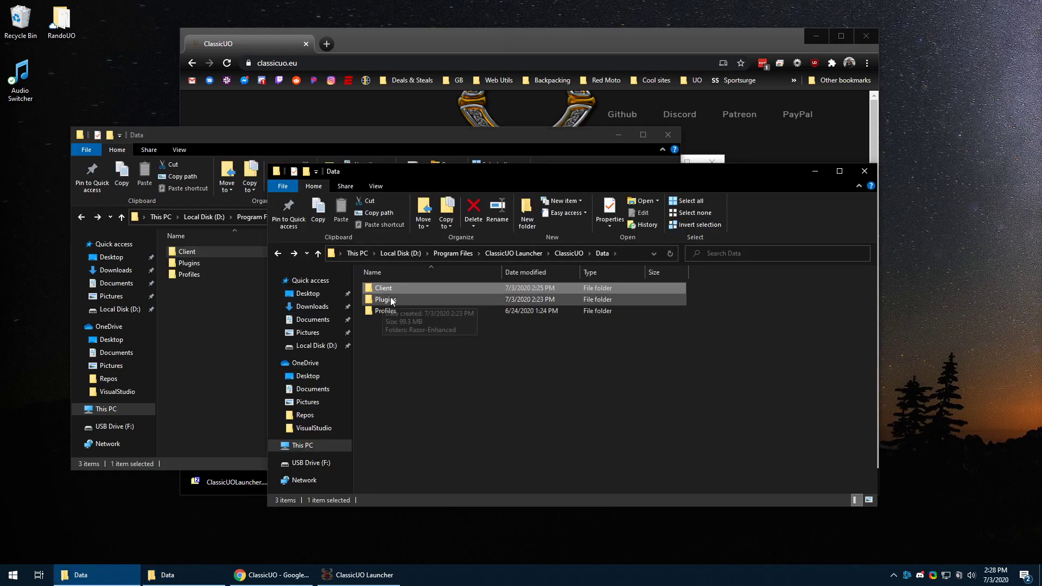
left_click(388, 301)
left_click(527, 212)
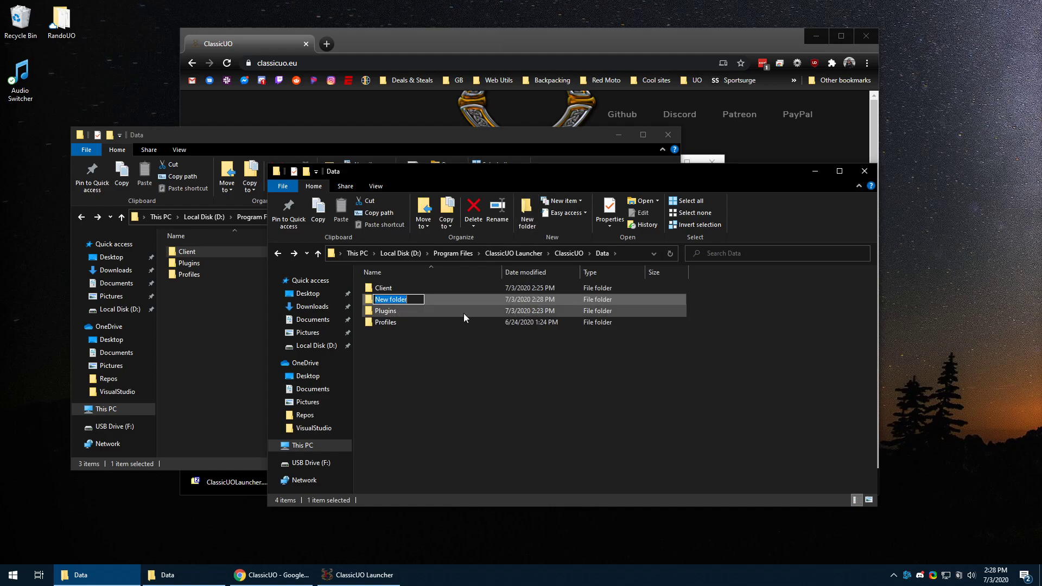
left_click(431, 342)
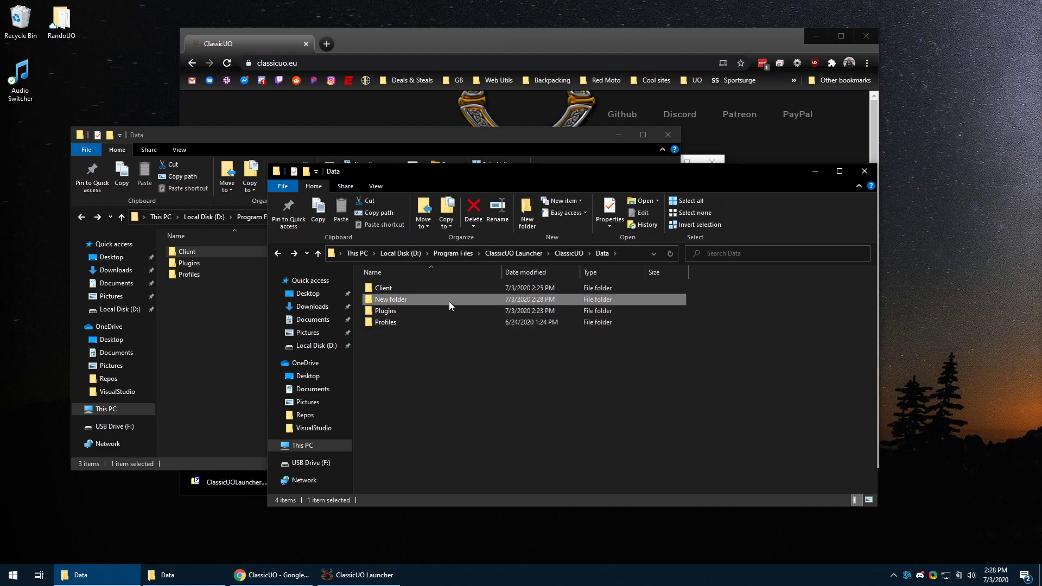
key("Delete")
left_click(205, 336)
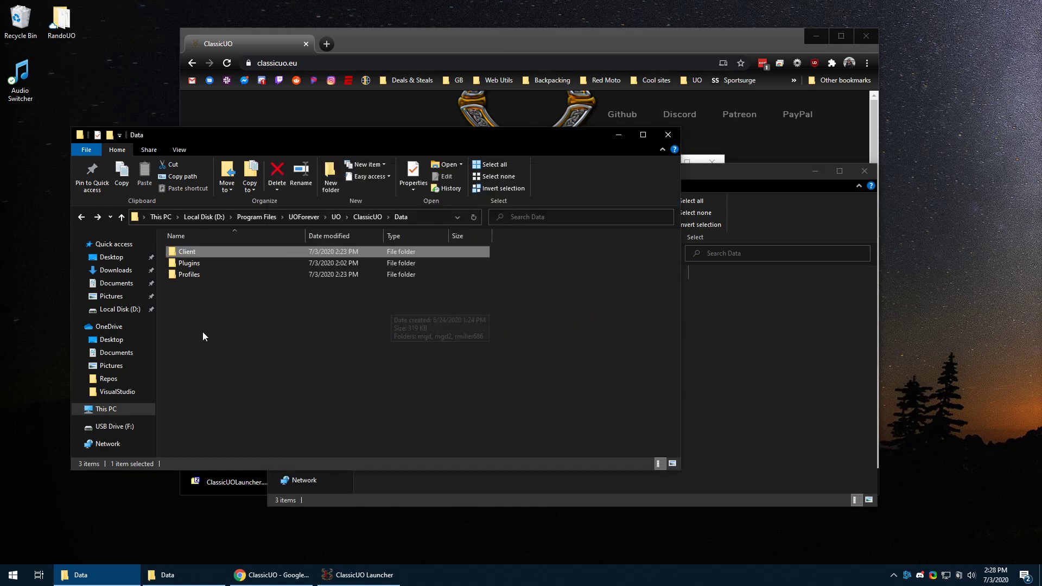
left_click(410, 346)
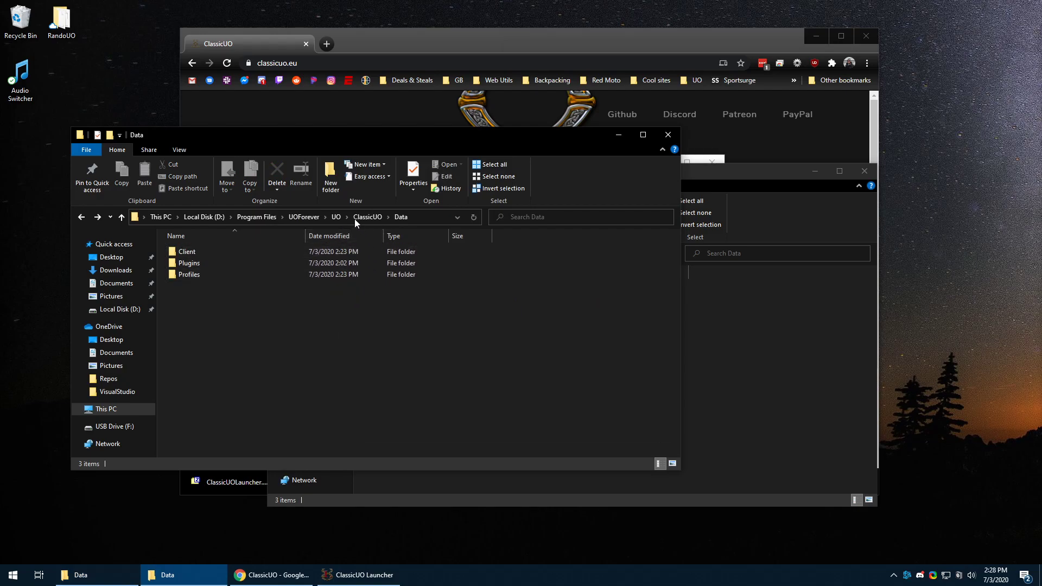
key("alt+Tab")
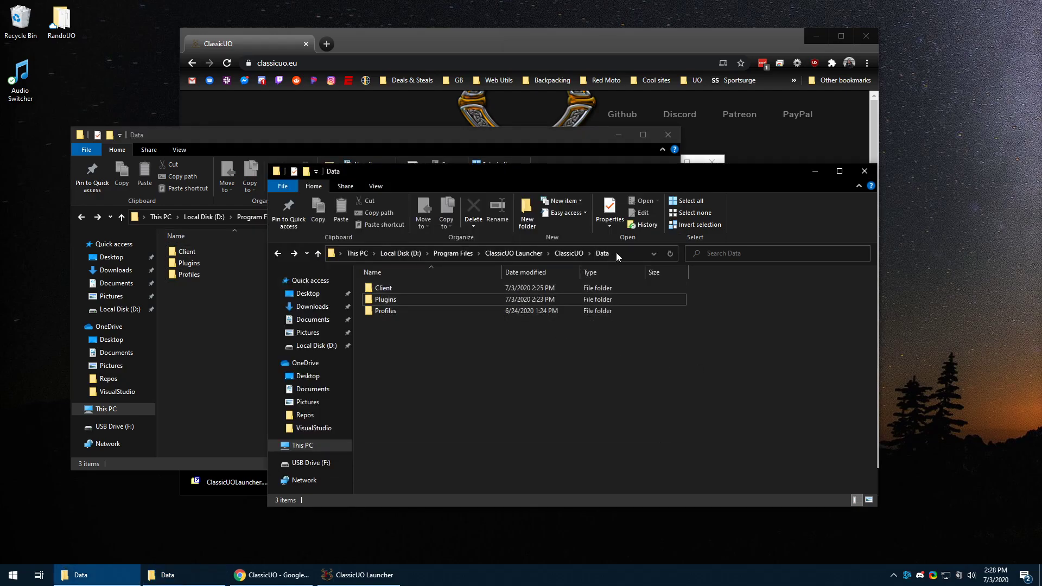
key("alt+Tab")
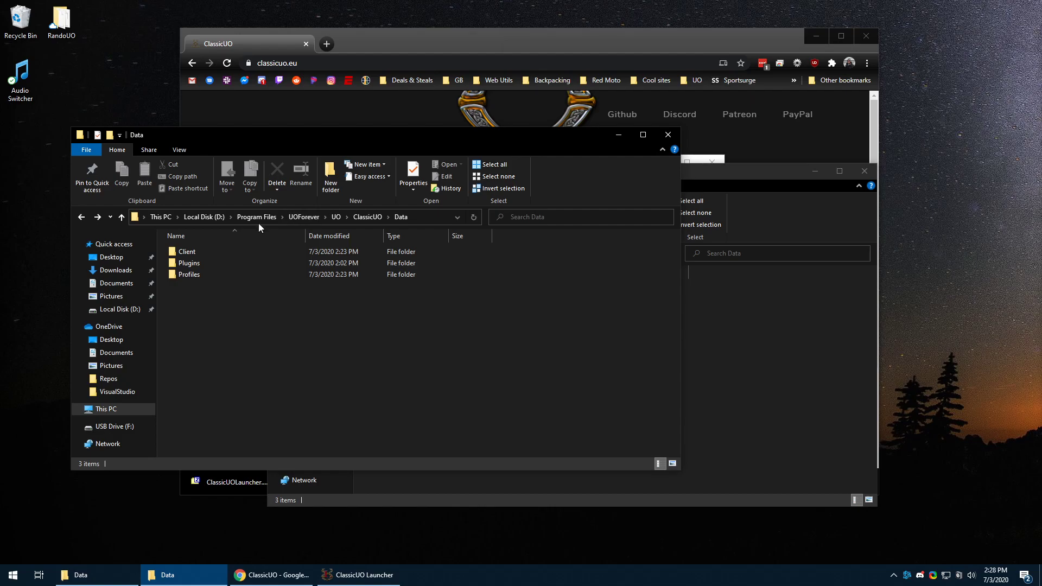
Try to copy the Razor-Enhanced folder from D:\Program Files into the Plugins folder of the ClassicUO Launcher's Data folder.
left_click(253, 216)
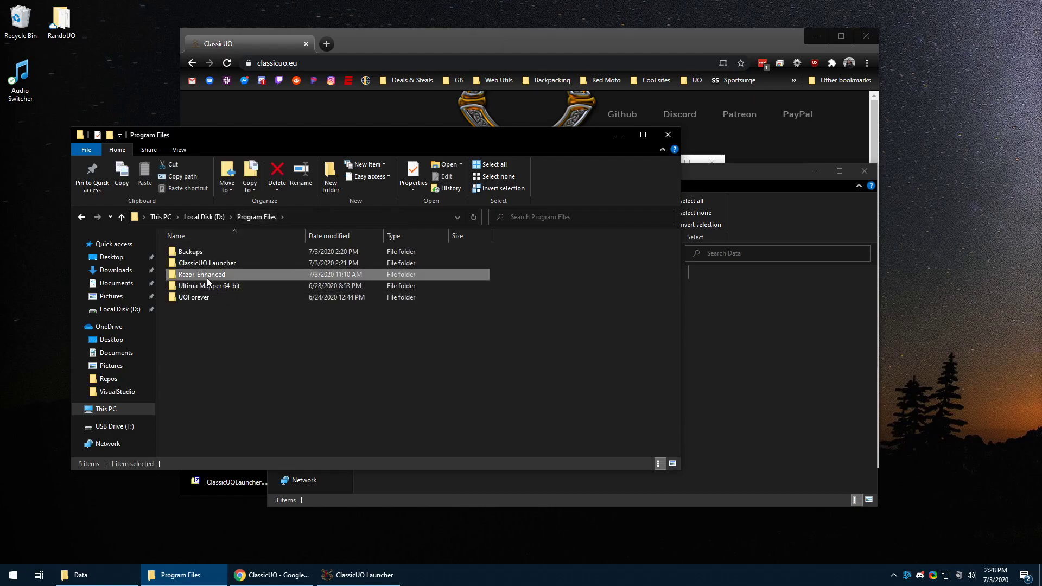
left_click(773, 402)
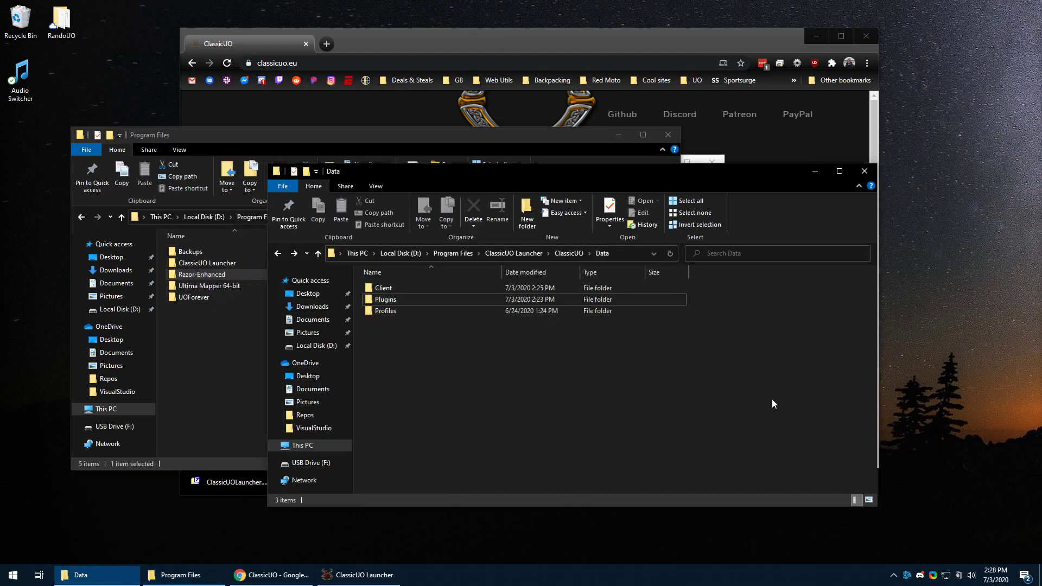
double_click(387, 302)
left_click_drag(201, 274, 564, 398)
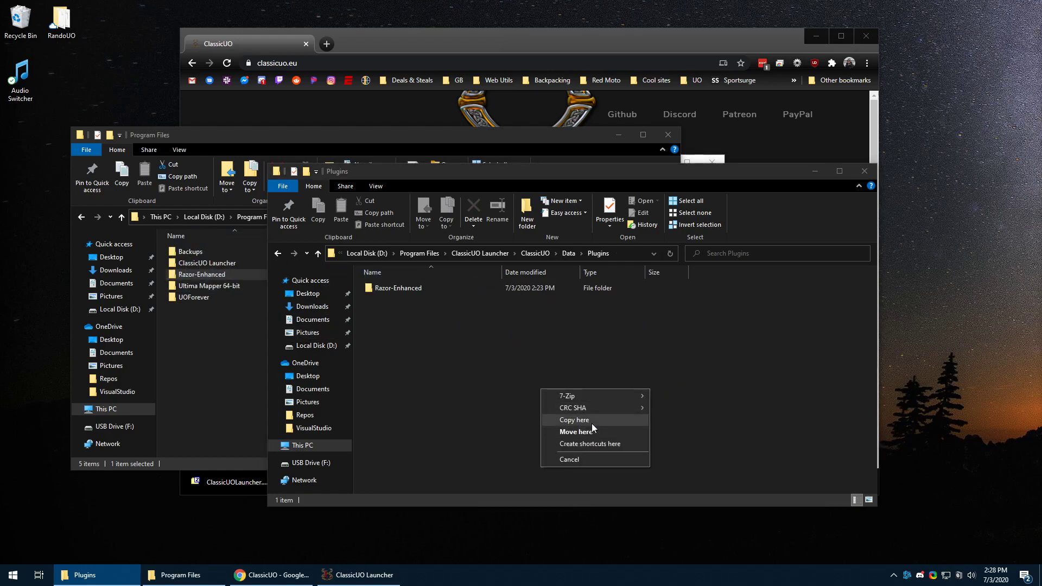
left_click(592, 424)
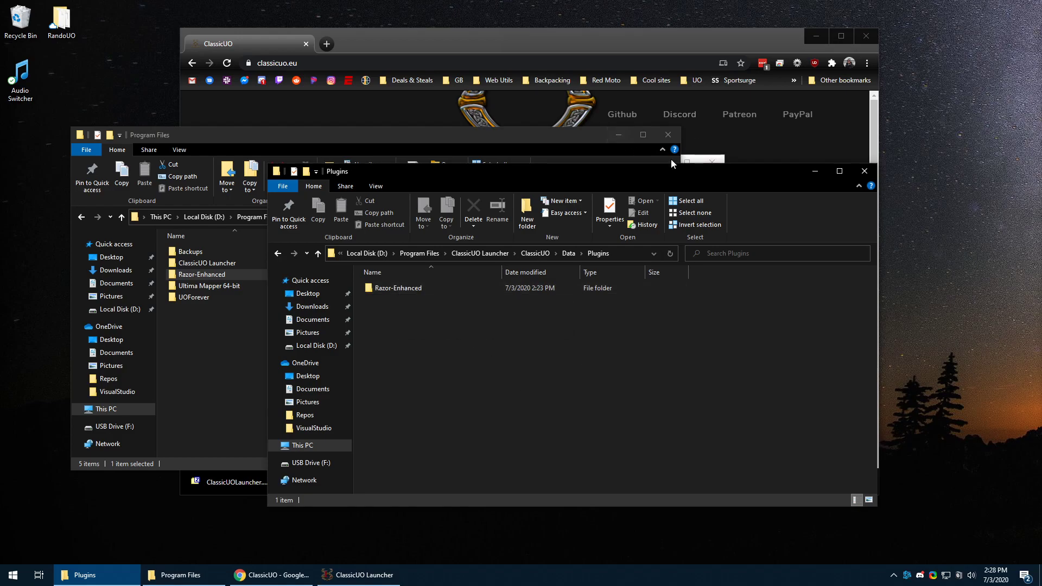
Minimize both File Explorer windows and open the profile editor in the ClassicUO Launcher.
left_click(620, 134)
left_click(815, 171)
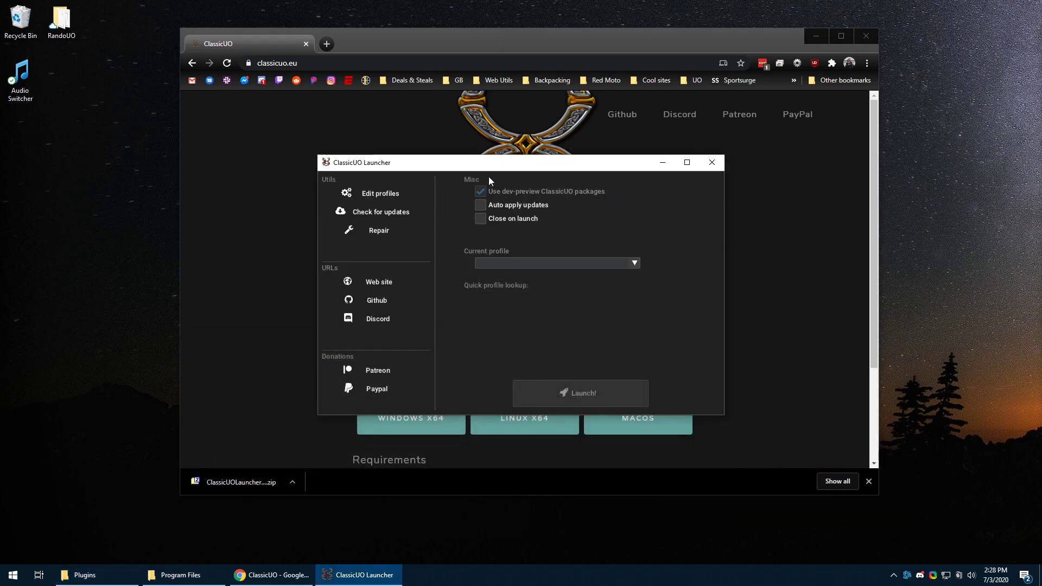
left_click_drag(491, 169, 447, 163)
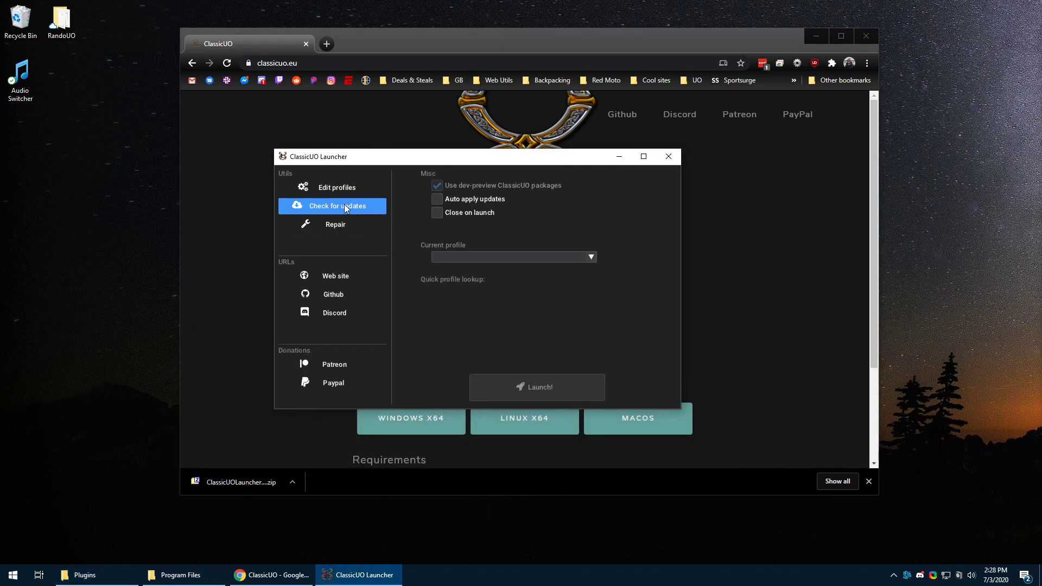
left_click(473, 258)
left_click(579, 259)
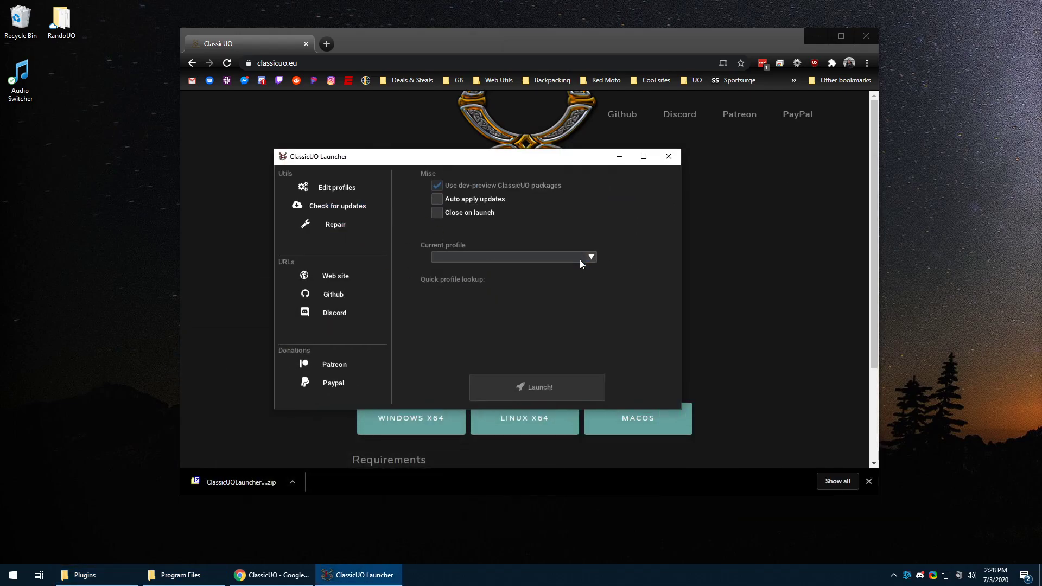
left_click(358, 189)
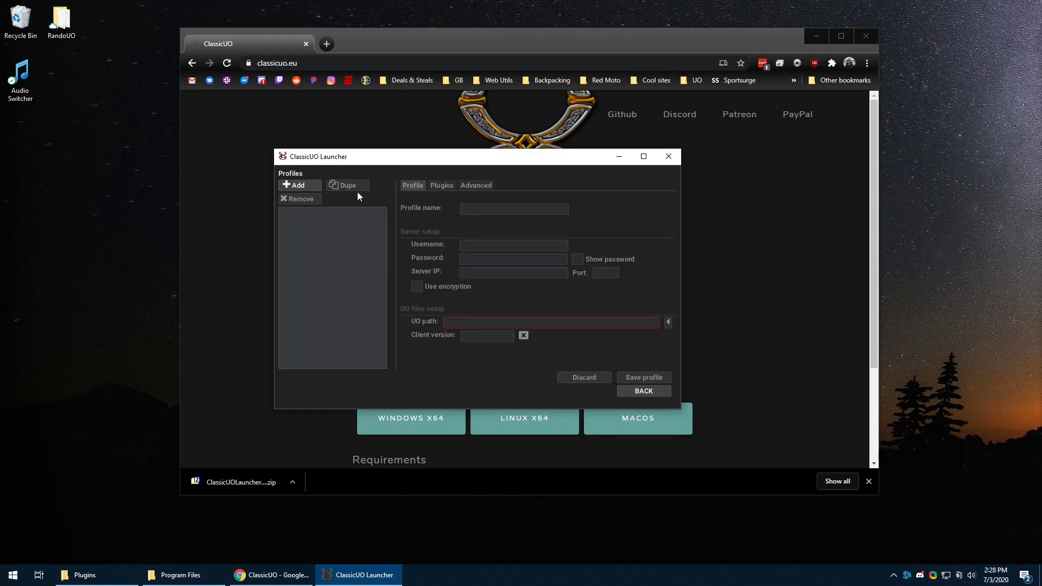
Add a new launcher profile with server IP login.uoforever.com and port 2599.
left_click(300, 185)
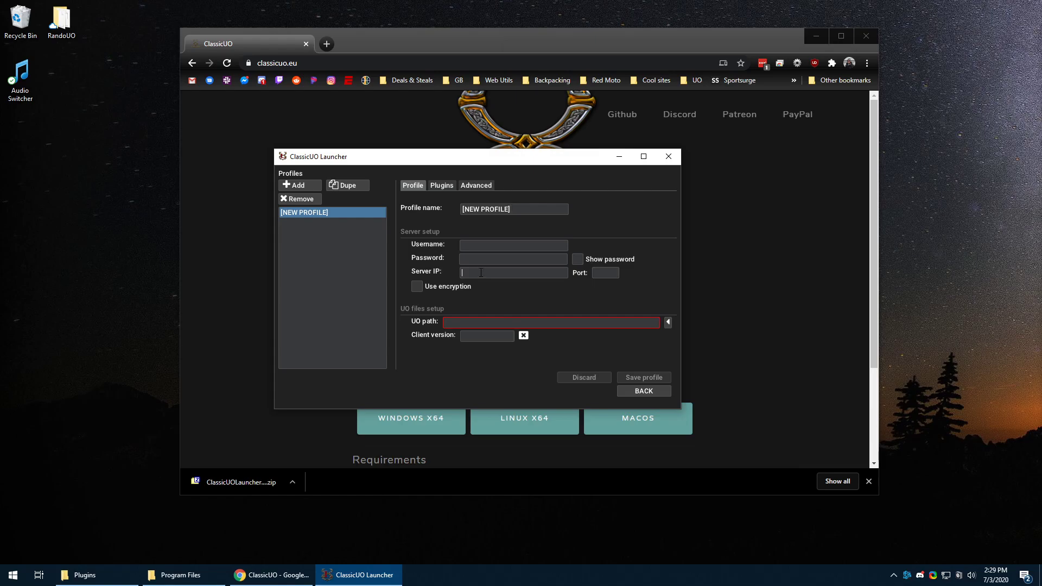
type("1")
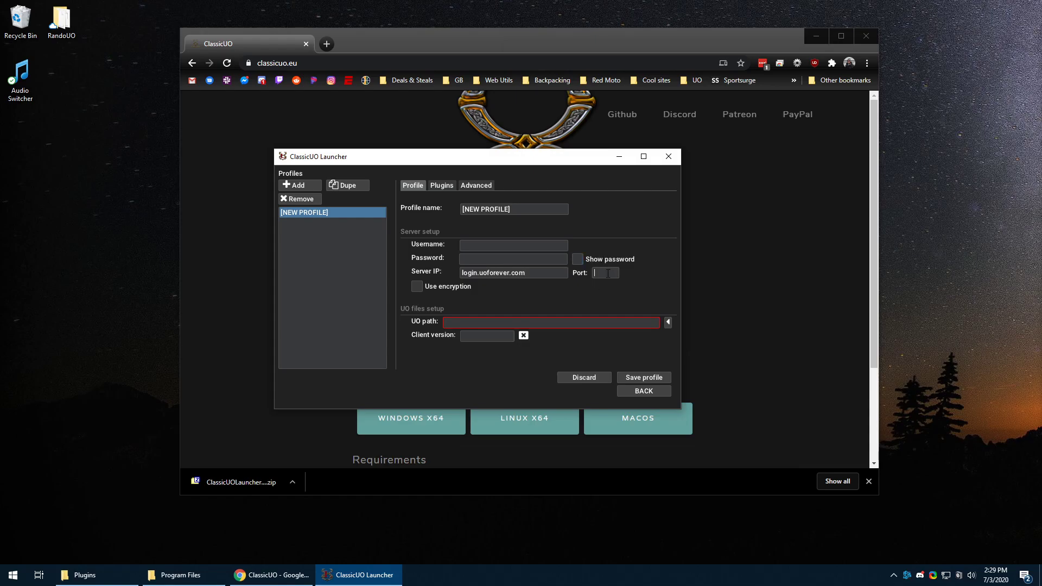
type("9")
key("Tab")
Start choosing the new profile's UO path and expand Program Files on Local Disk (D:) in the folder browser.
left_click(668, 322)
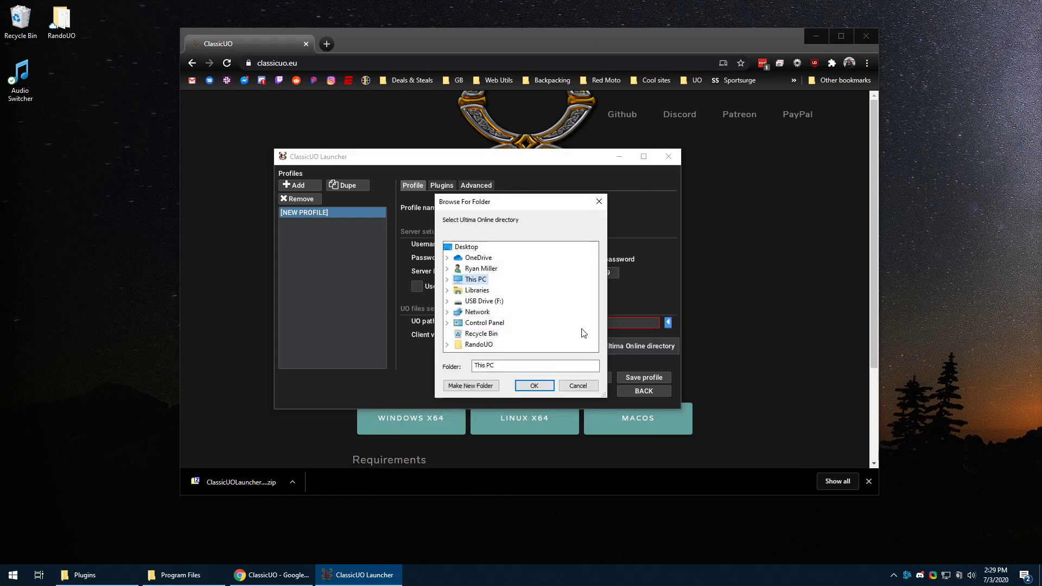
left_click(447, 279)
left_click(457, 344)
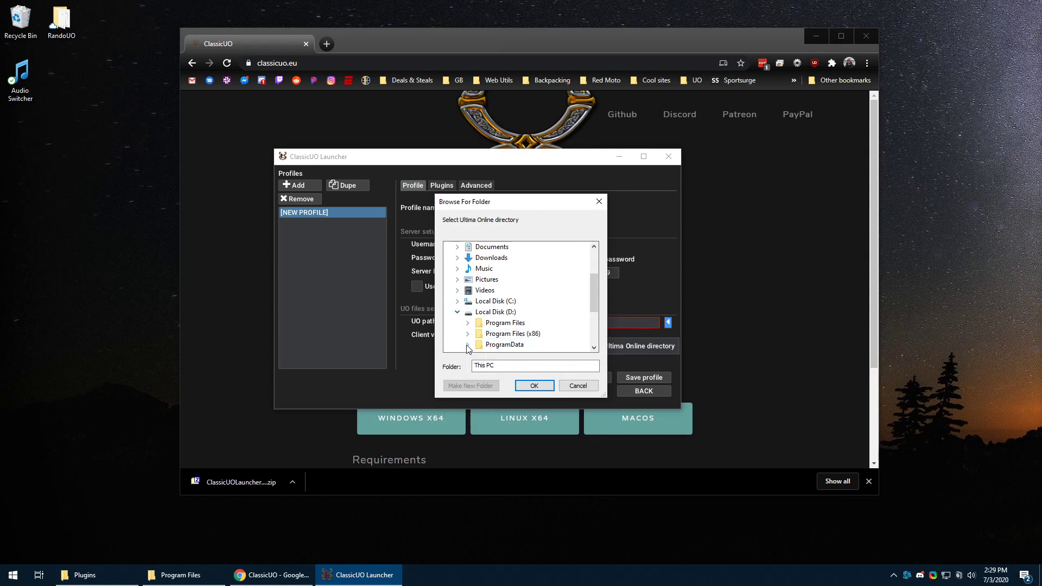
left_click(468, 344)
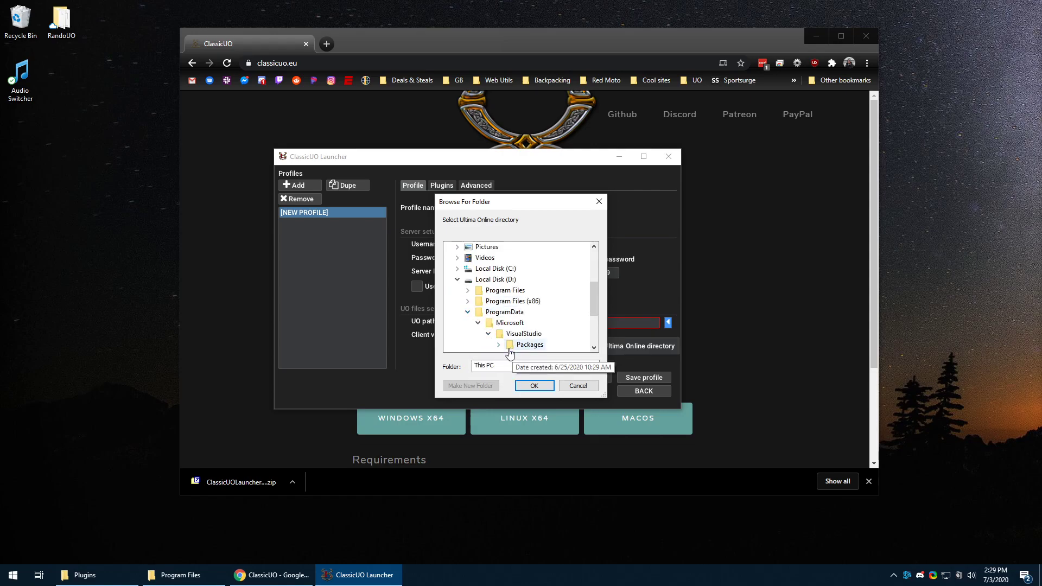
left_click(467, 312)
left_click(468, 301)
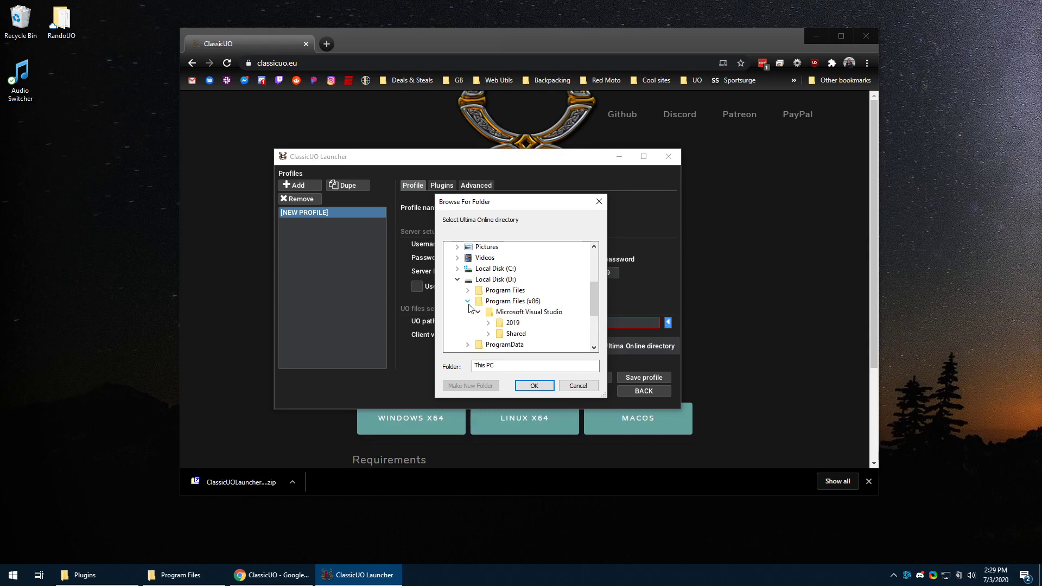
left_click(477, 312)
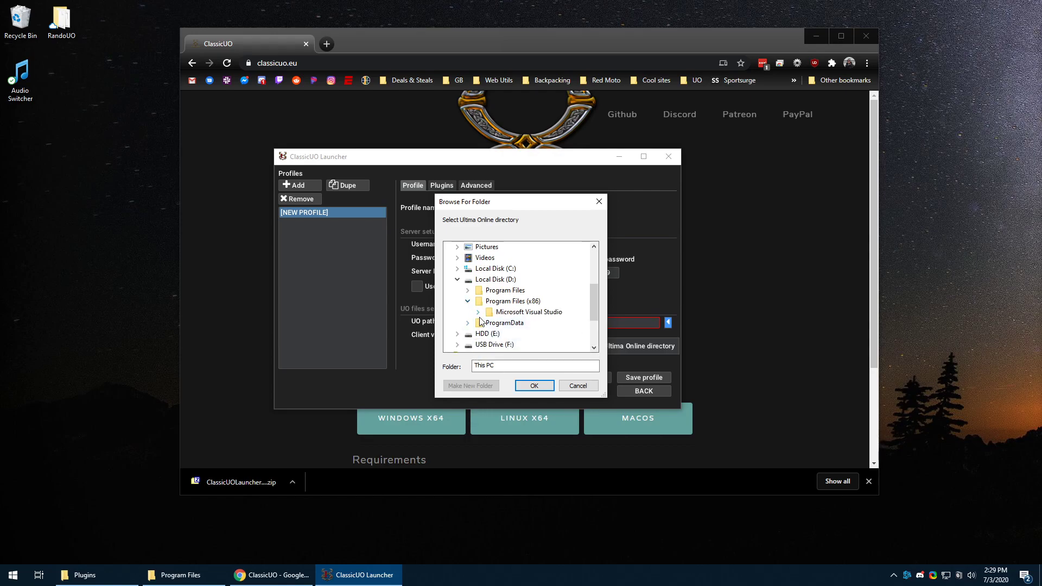
left_click(467, 289)
scroll(481, 315, "down", 1)
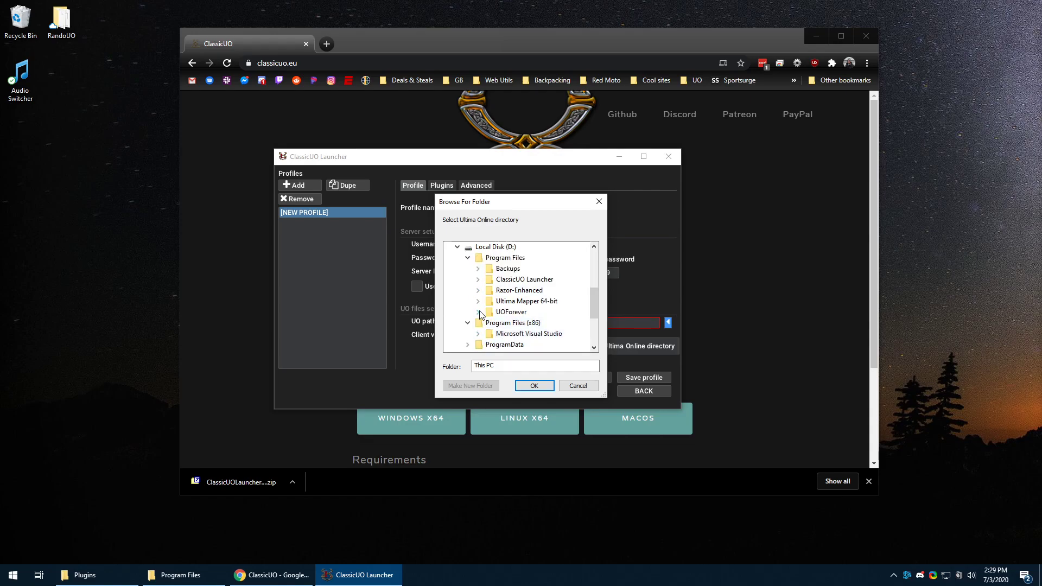
Select the UO folder inside UOForever as the profile's Ultima Online directory.
left_click(477, 312)
double_click(510, 344)
scroll(508, 299, "up", 2)
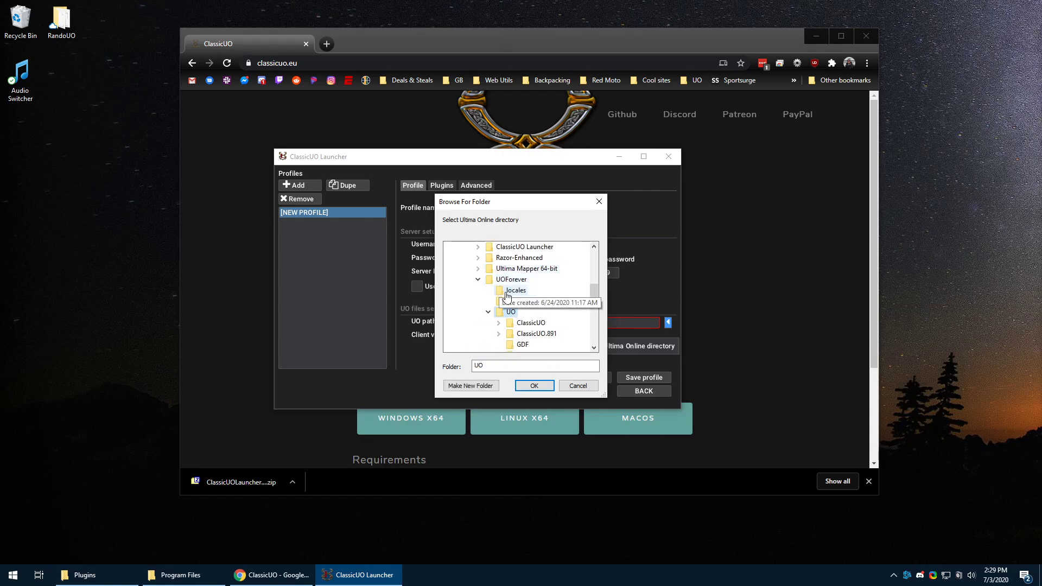
scroll(499, 321, "up", 2)
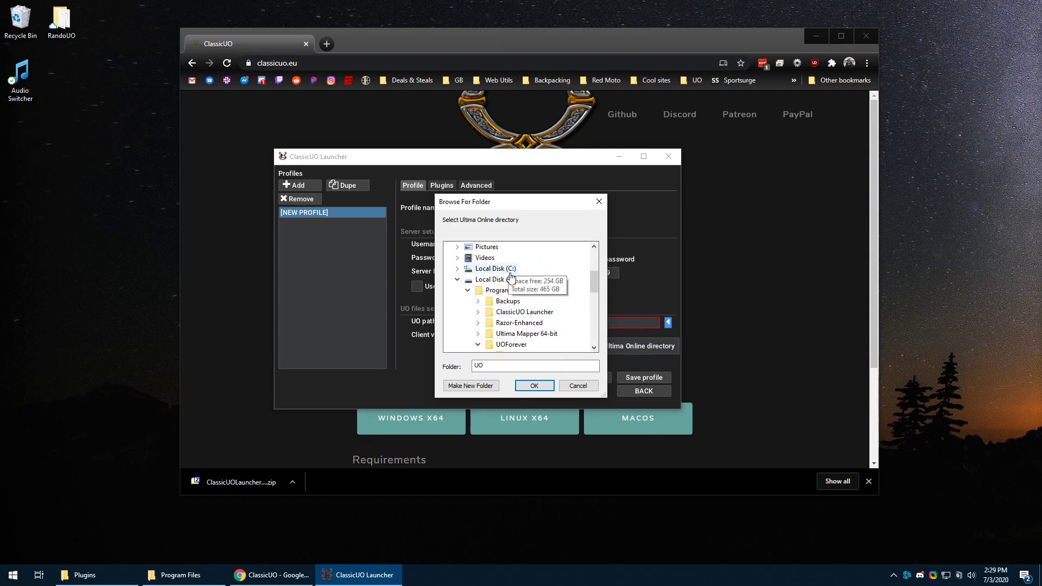
scroll(497, 319, "down", 2)
scroll(494, 318, "up", 1)
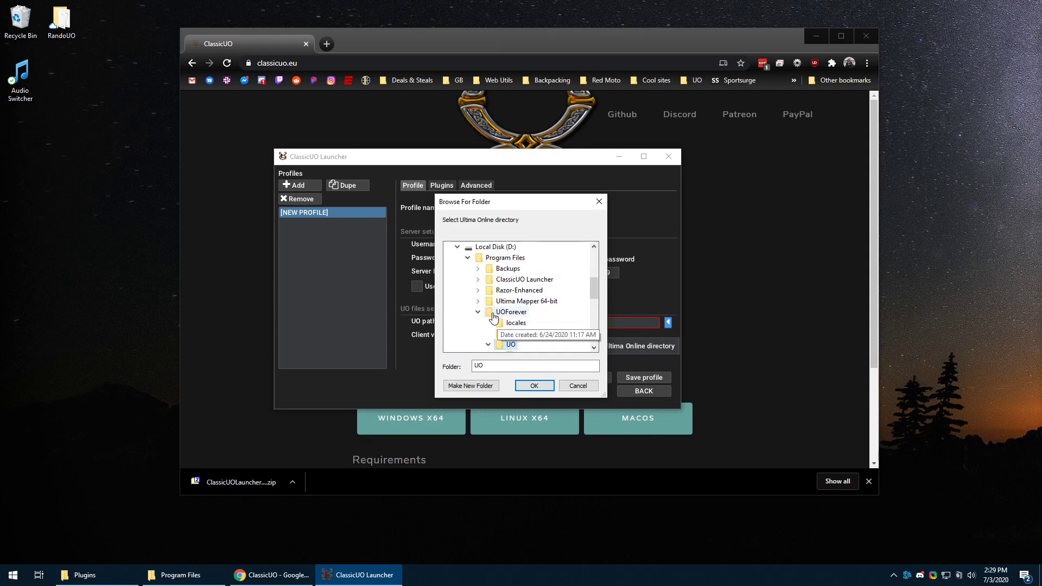
left_click(532, 386)
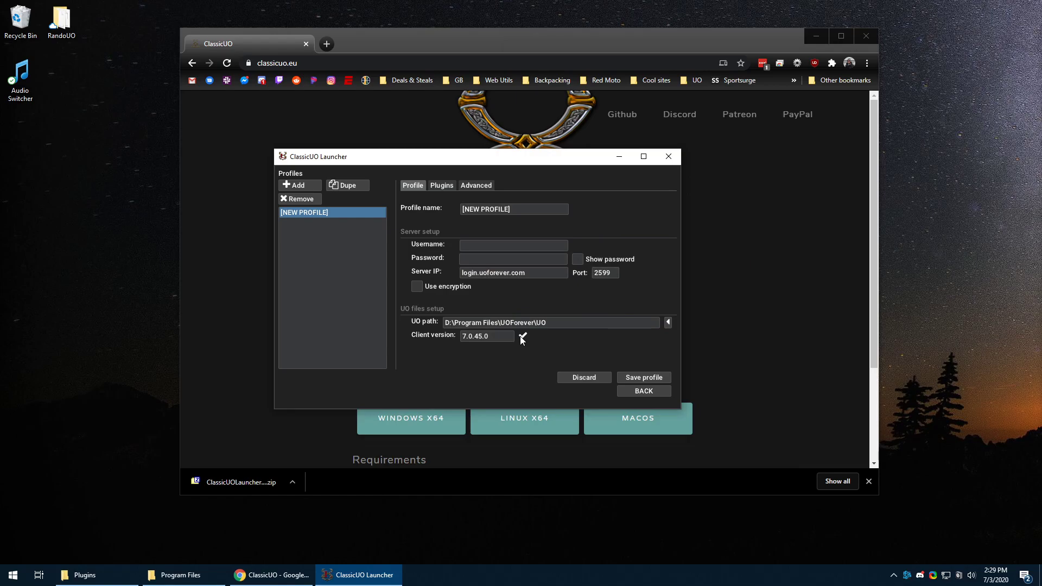
Add RazorEnhanced.exe from the launcher's ClassicUO\Data\Plugins\Razor-Enhanced folder as a plugin of the new profile.
left_click(442, 185)
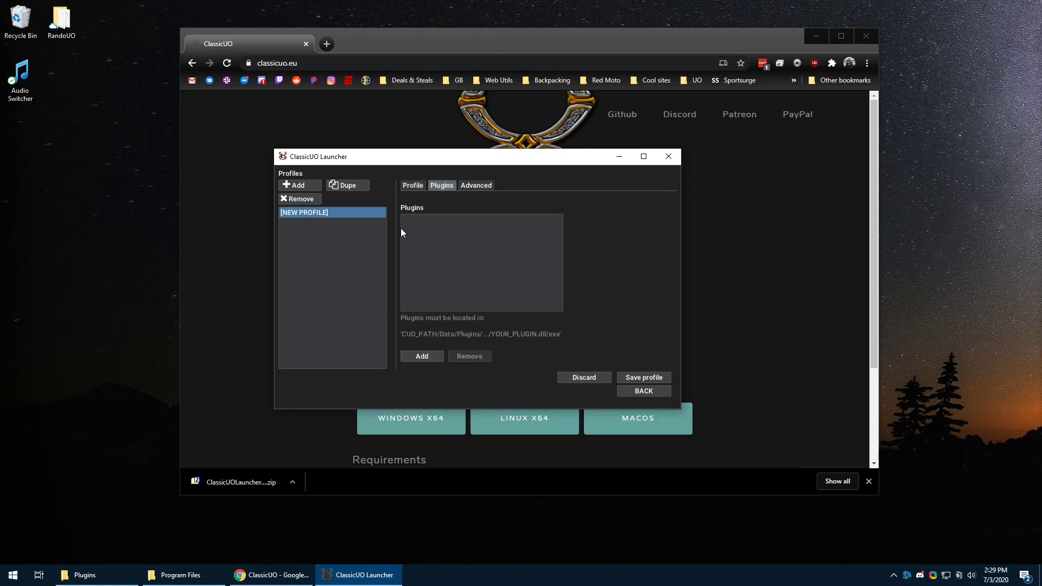
left_click(432, 356)
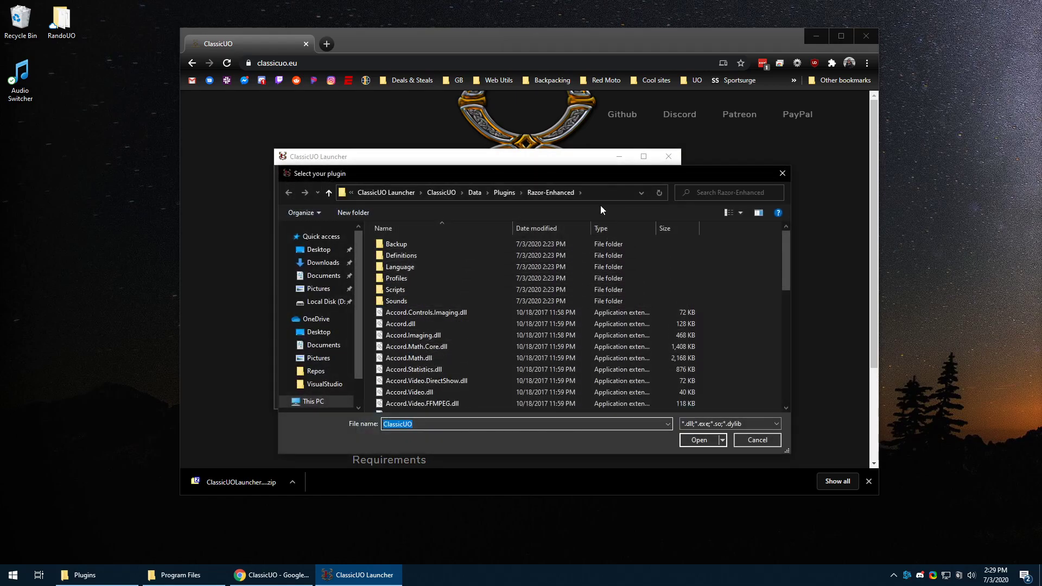
left_click(441, 193)
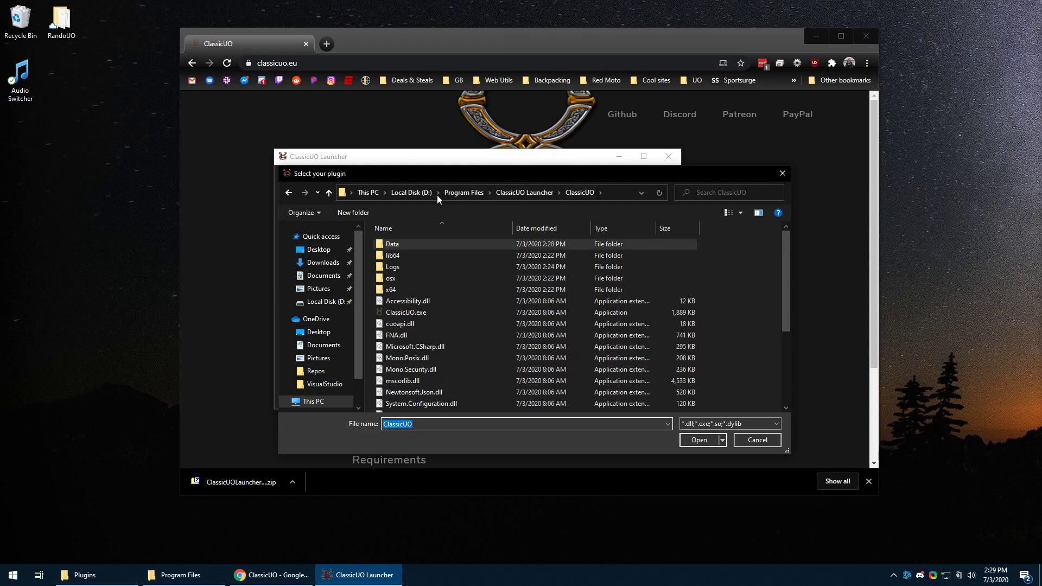
left_click(519, 193)
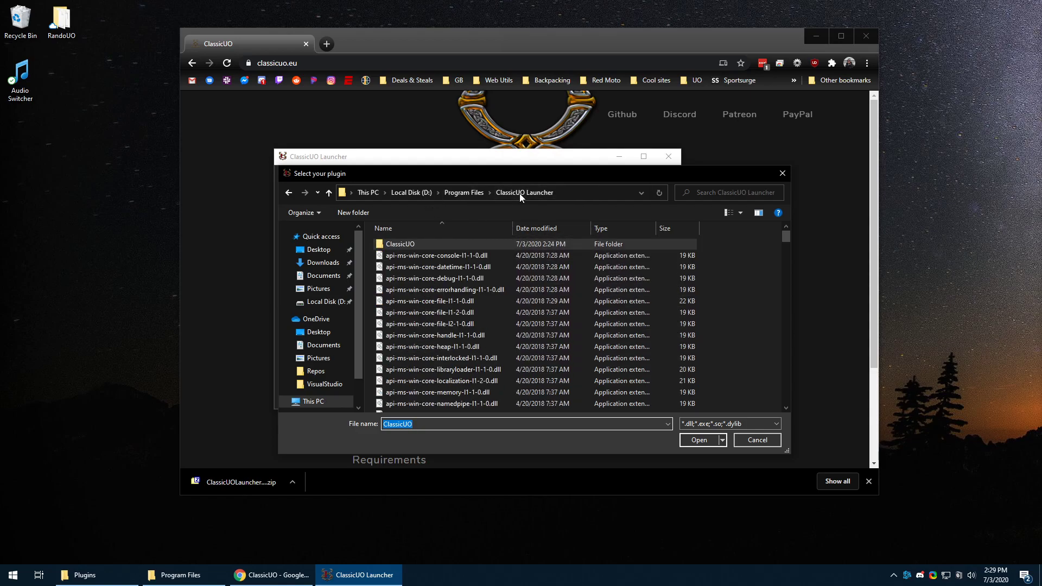
left_click(582, 196)
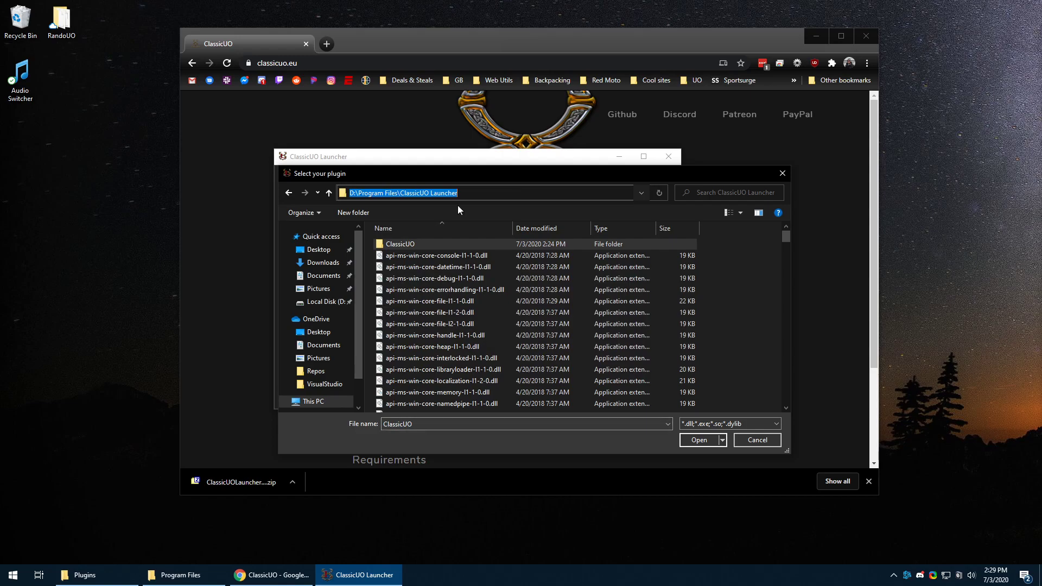
double_click(406, 243)
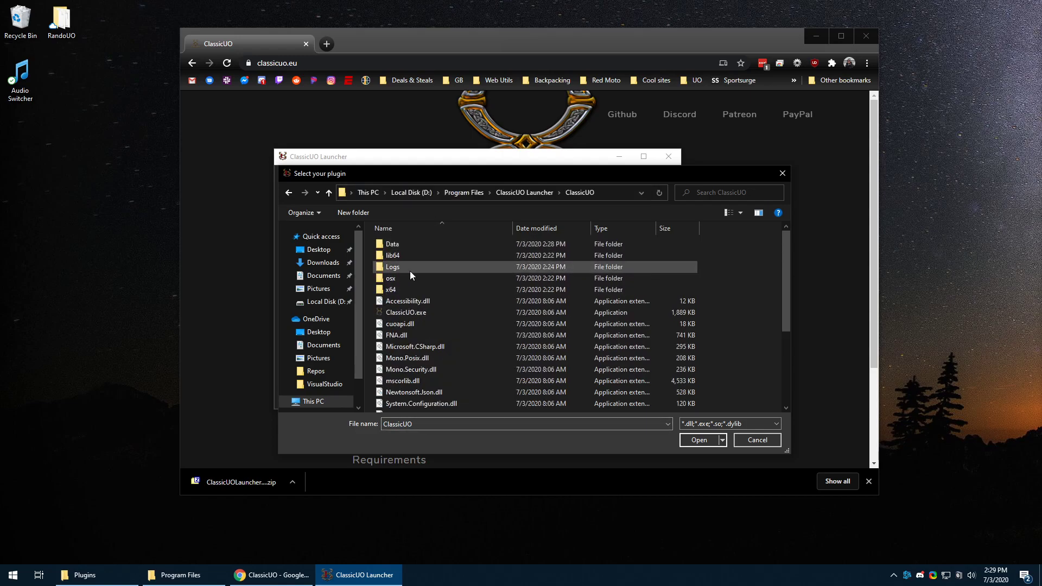
double_click(405, 244)
double_click(408, 256)
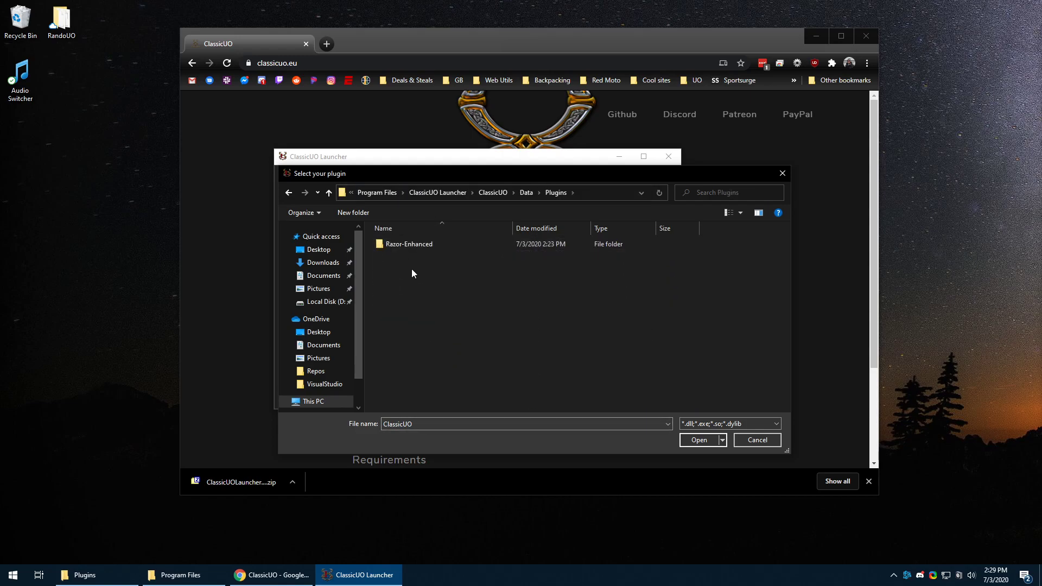
double_click(409, 244)
scroll(442, 329, "down", 5)
left_click(415, 338)
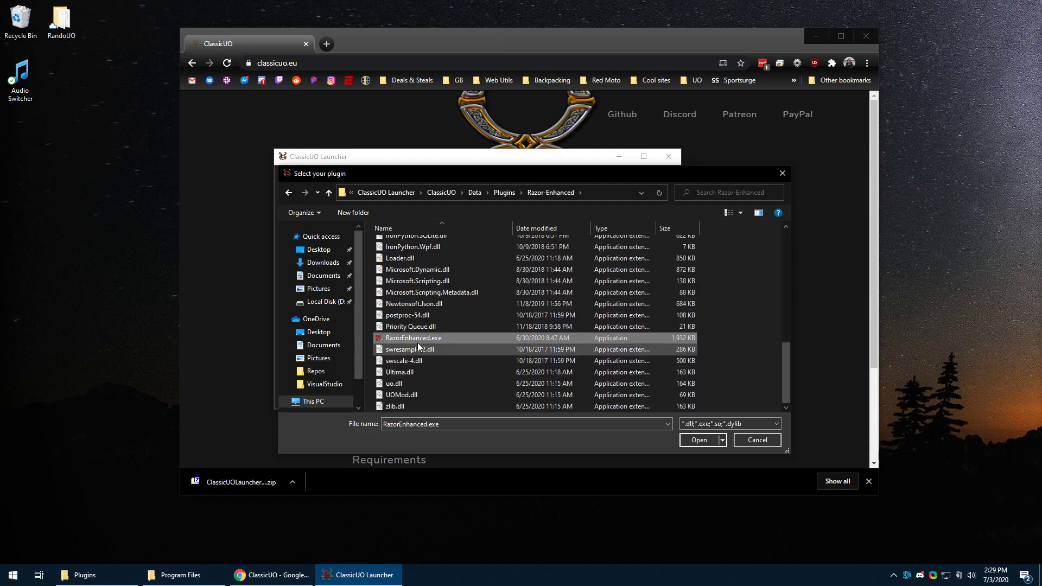
double_click(416, 340)
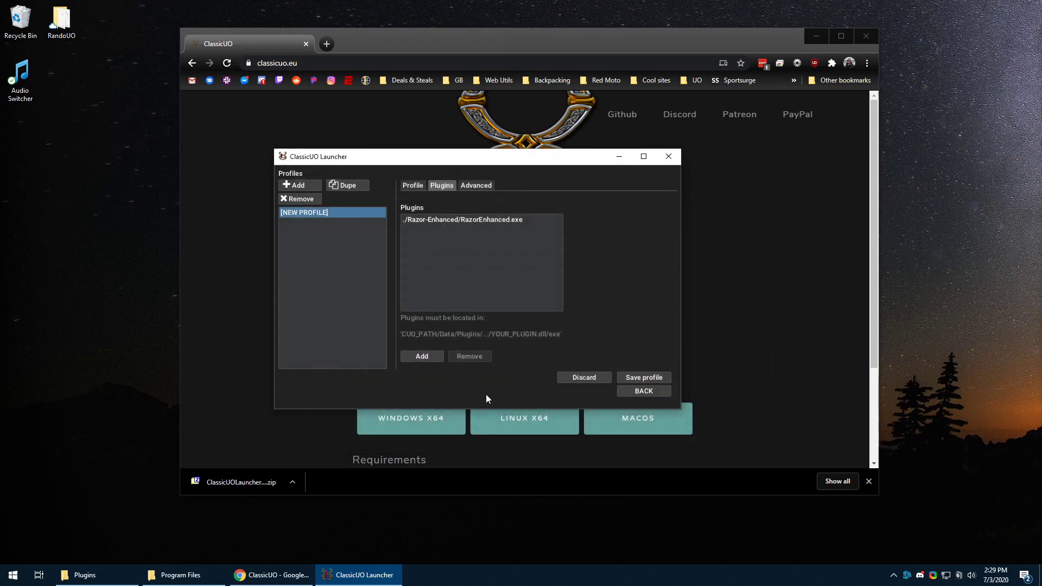
Save the new profile with its plugin, then turn off its Music login option and save that change before returning to the launcher's main screen.
left_click(656, 376)
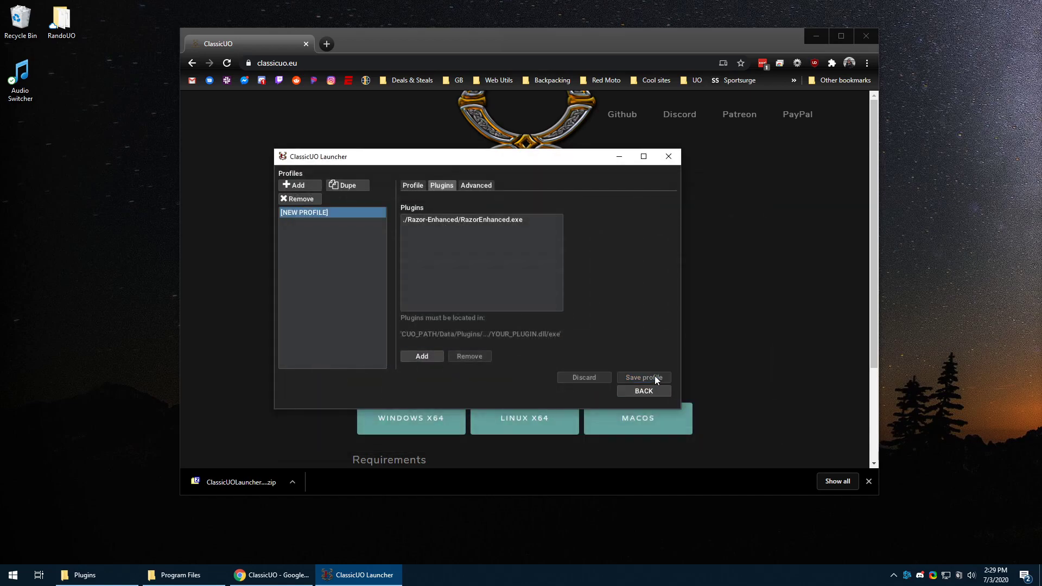
left_click(472, 188)
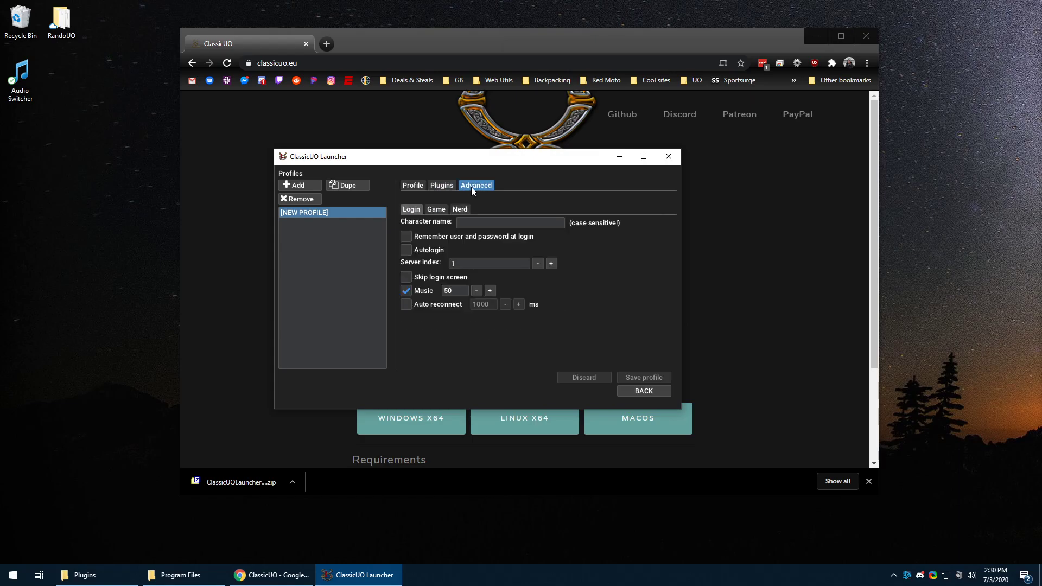
left_click(419, 291)
left_click(643, 378)
left_click(651, 393)
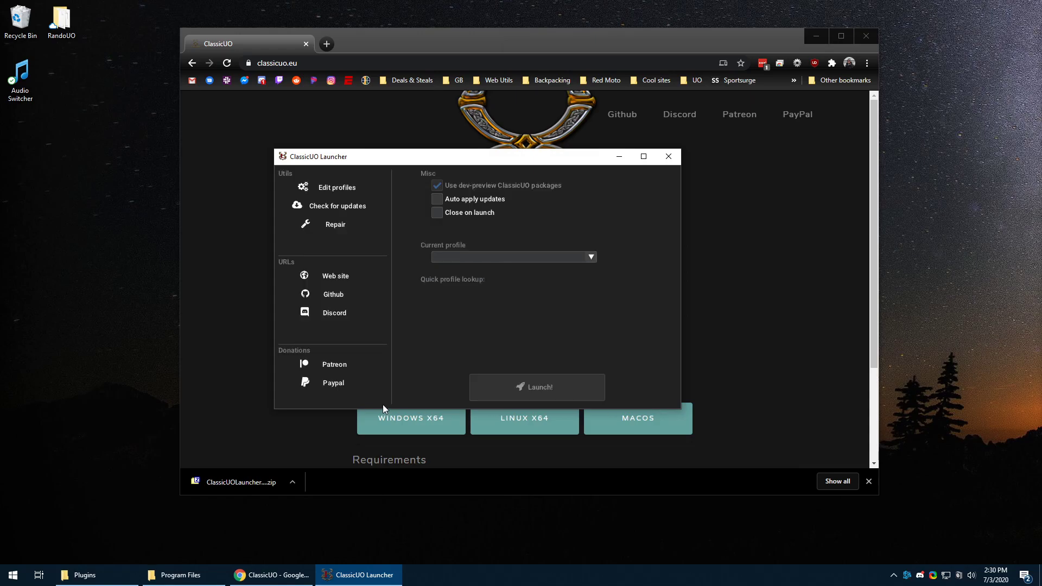
Set [NEW PROFILE] as the current profile and test-launch ClassicUO with it, quitting from the game's login screen.
left_click(526, 258)
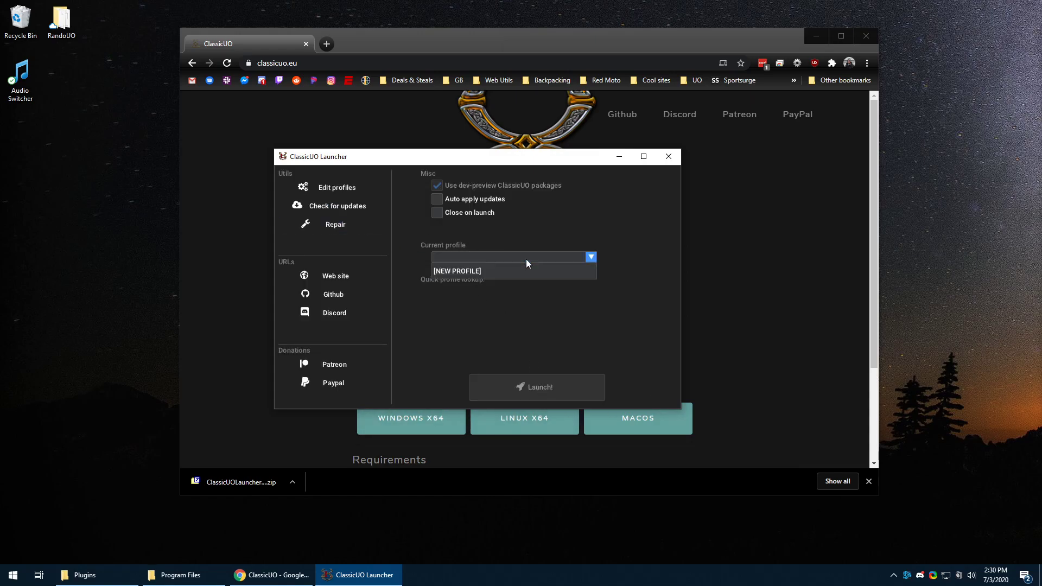
left_click(502, 271)
left_click(546, 396)
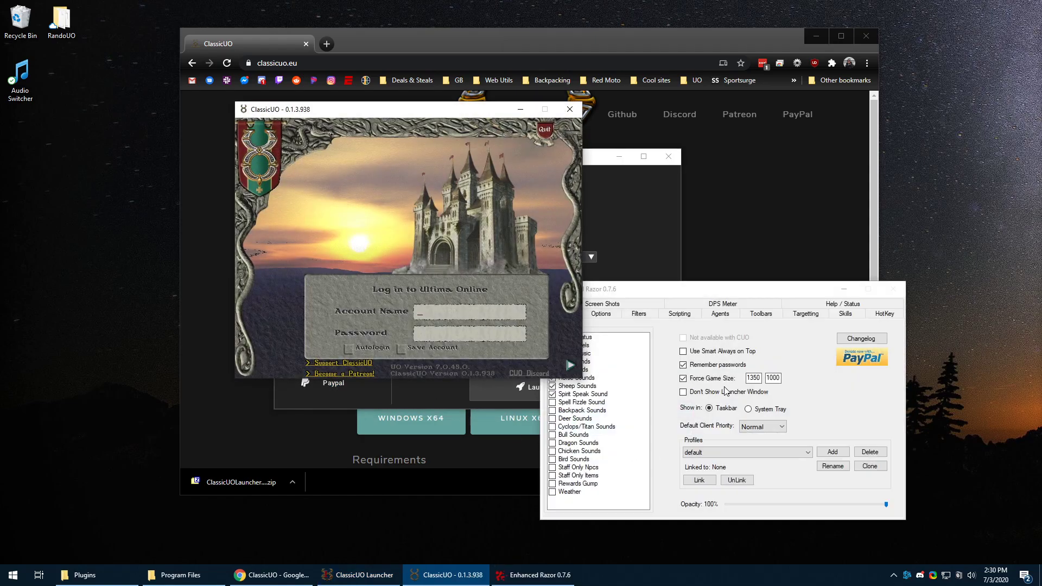
left_click(545, 129)
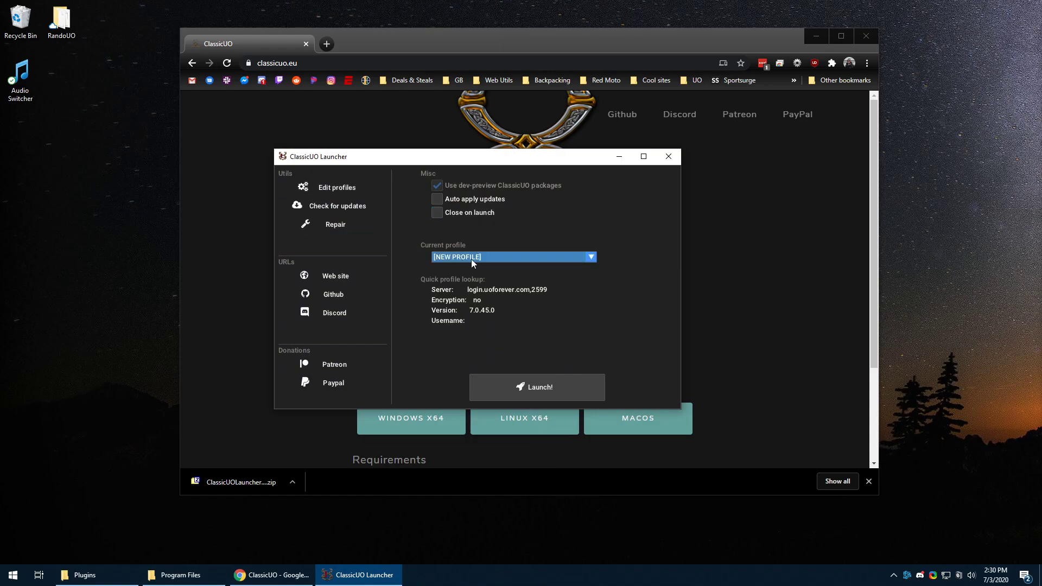
Reopen the new profile for editing and examine its username and password fields, plugins, and advanced login options such as character name and autologin.
left_click(351, 187)
left_click(314, 212)
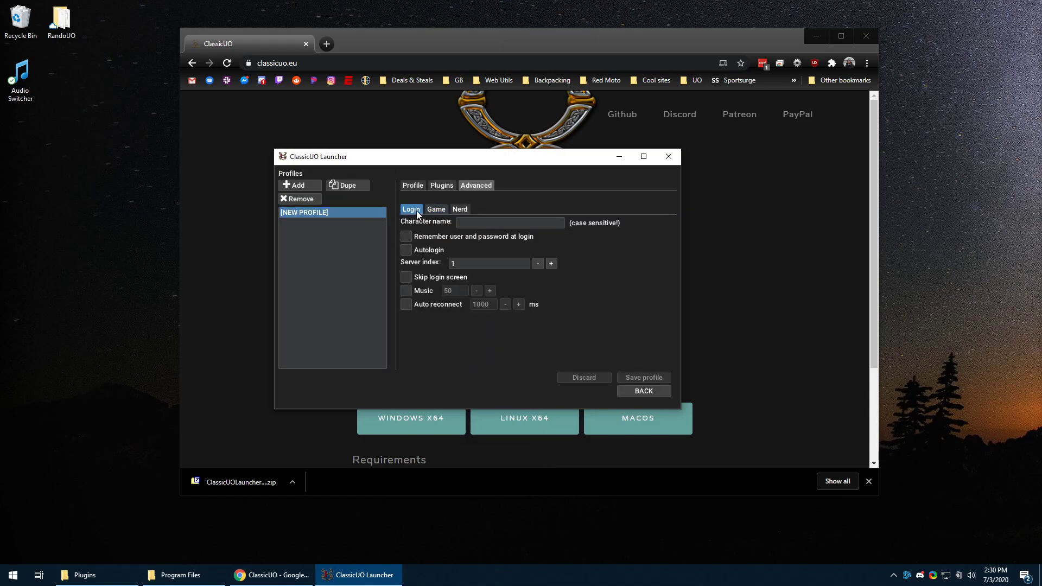
left_click(413, 186)
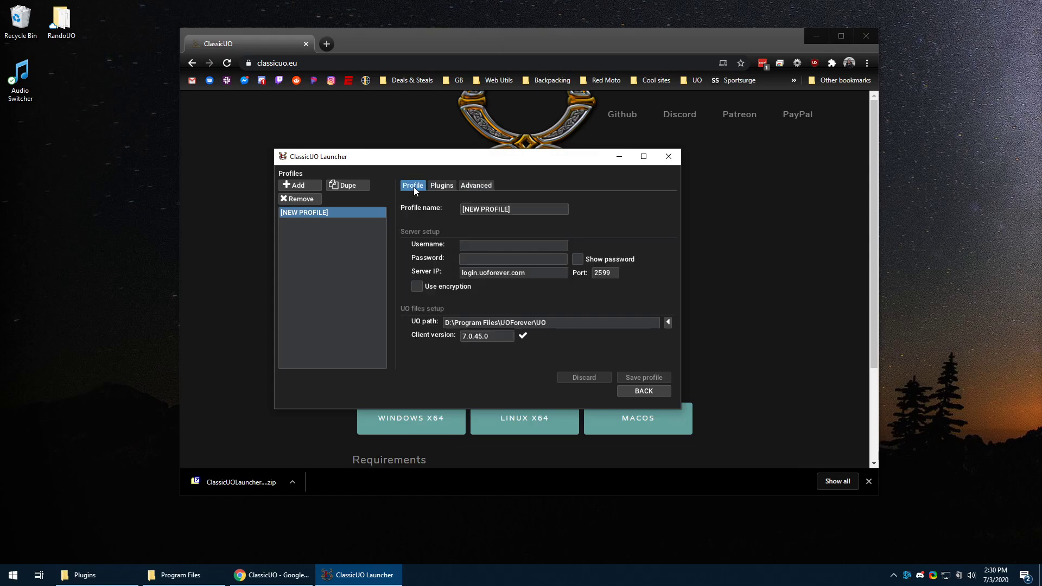
left_click(481, 260)
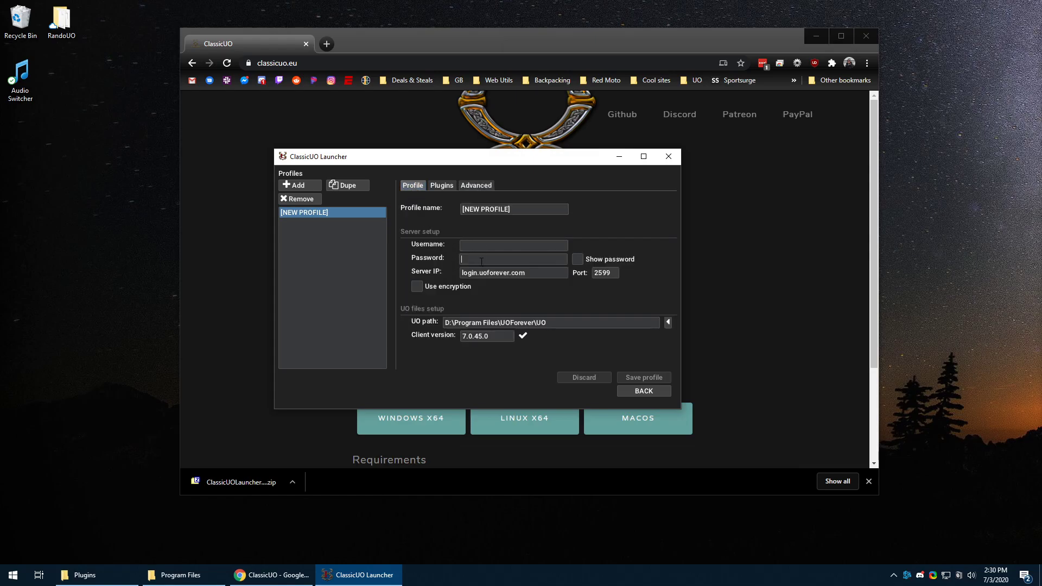
left_click(441, 185)
left_click(465, 186)
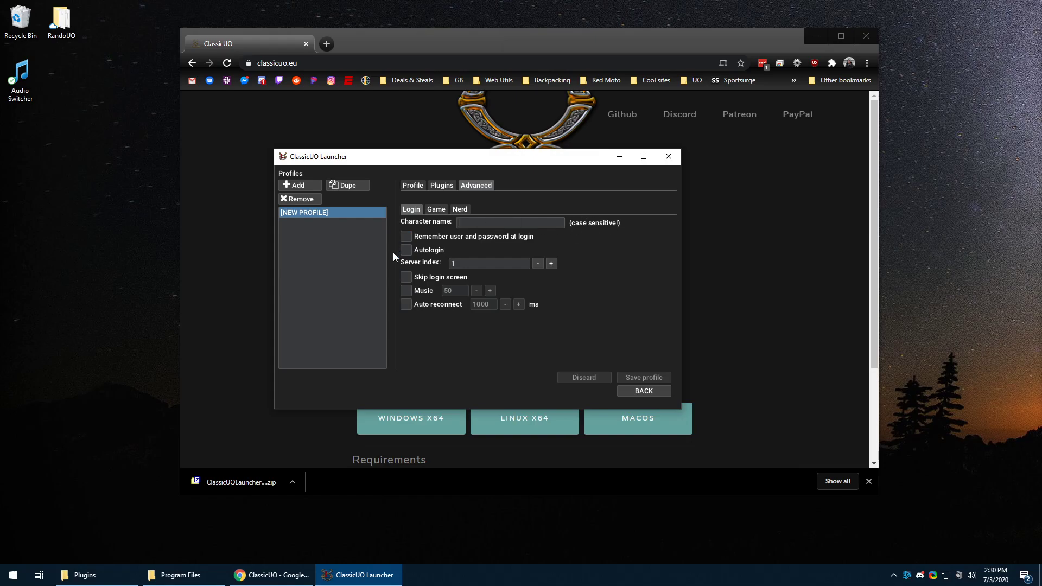
left_click(414, 187)
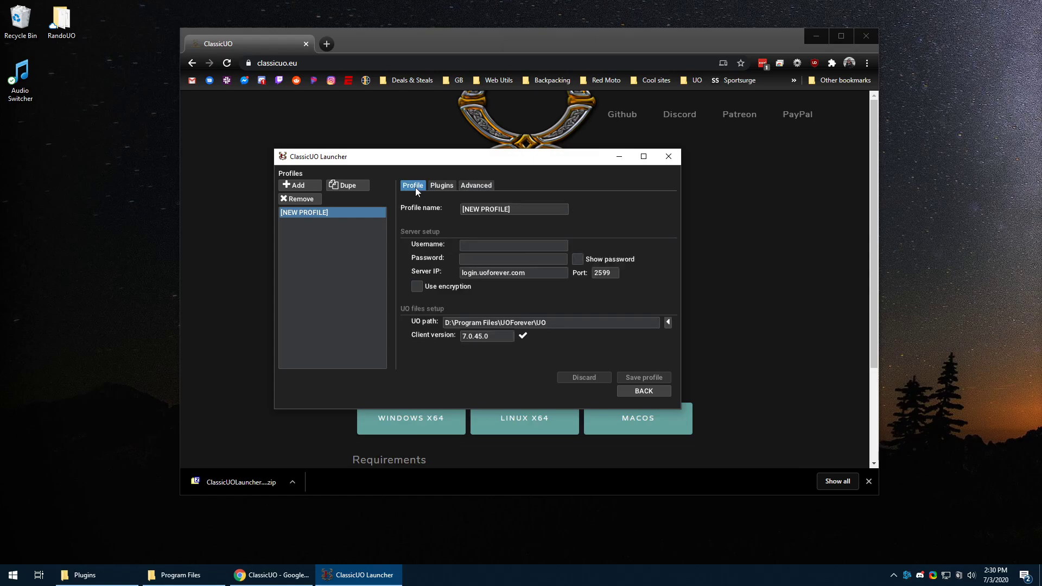
left_click(450, 184)
left_click(467, 187)
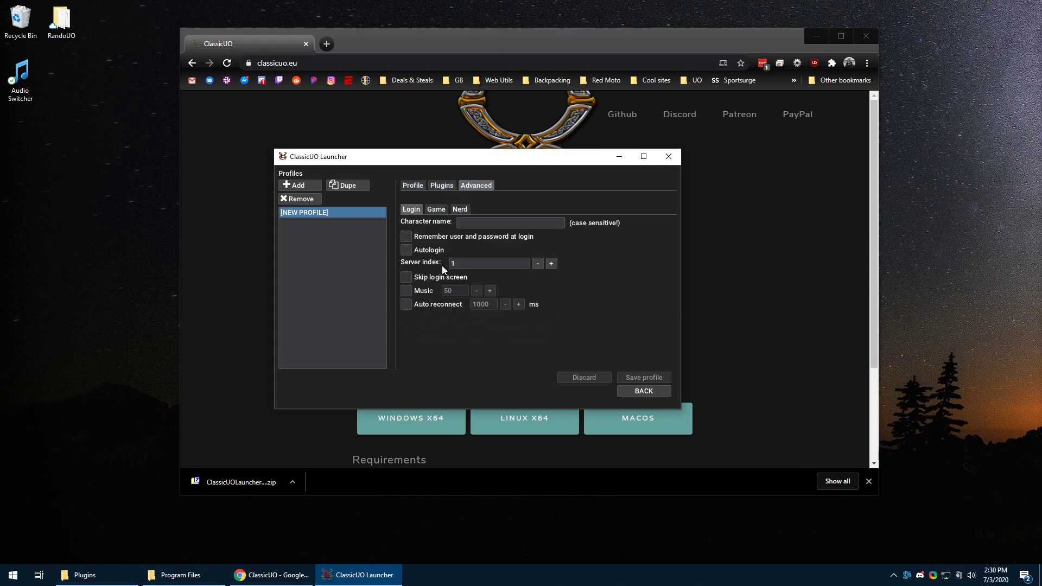